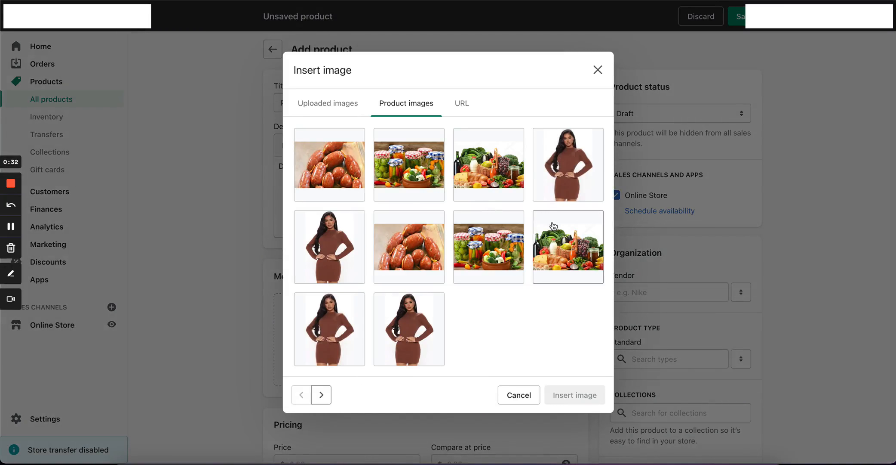
# Step: Choose inserting the description image by URL, and copy the image link of the black shoe photo from the BBC News article
pyautogui.click(463, 103)
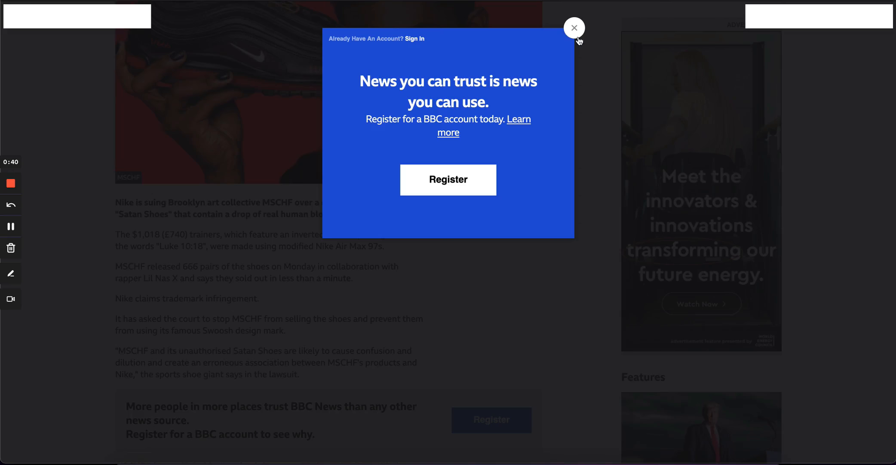
pyautogui.click(576, 33)
pyautogui.rightClick(315, 84)
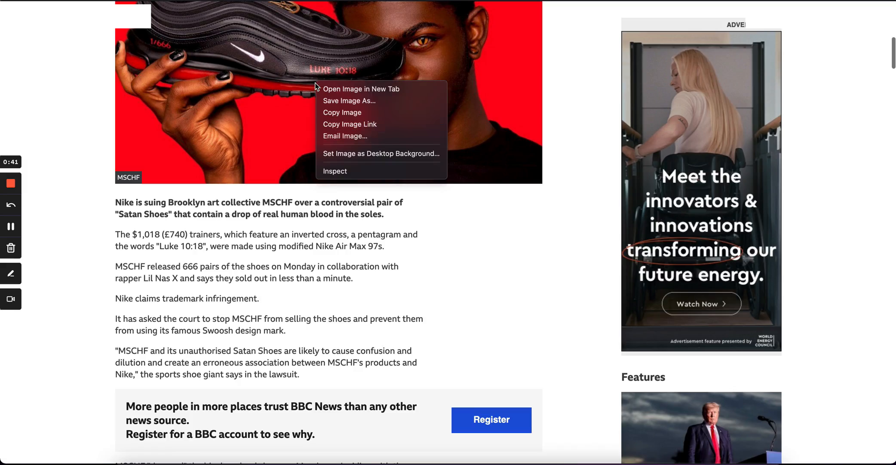
pyautogui.click(348, 124)
pyautogui.hotkey('alt', 'Tab')
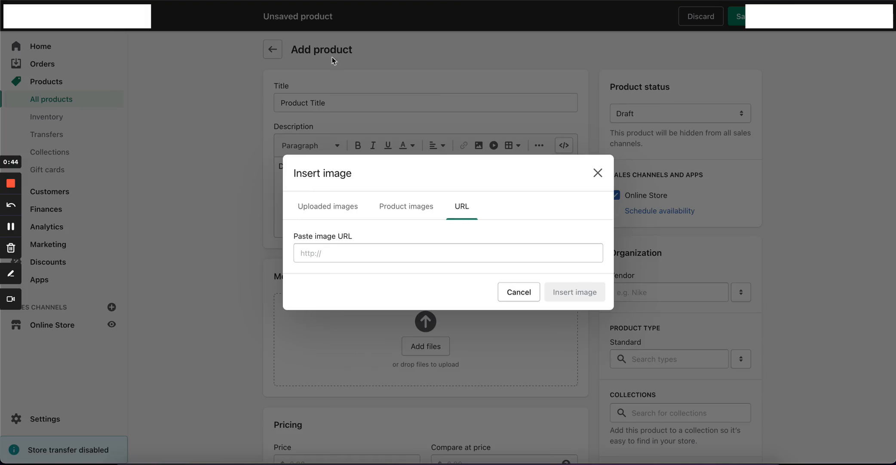
# Step: Insert the copied image URL (_117751674_satan-shoes1.jpg) into the product description, and delete the inserted picture
pyautogui.click(490, 254)
pyautogui.hotkey('ctrl', 'v')
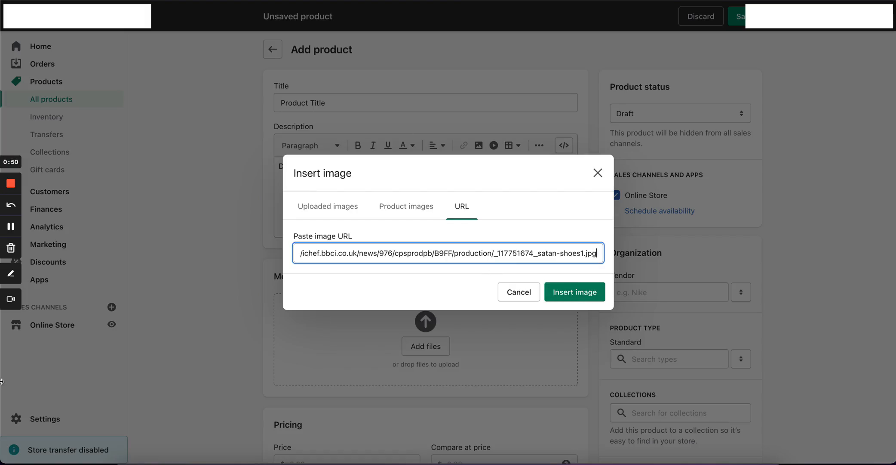
pyautogui.click(12, 231)
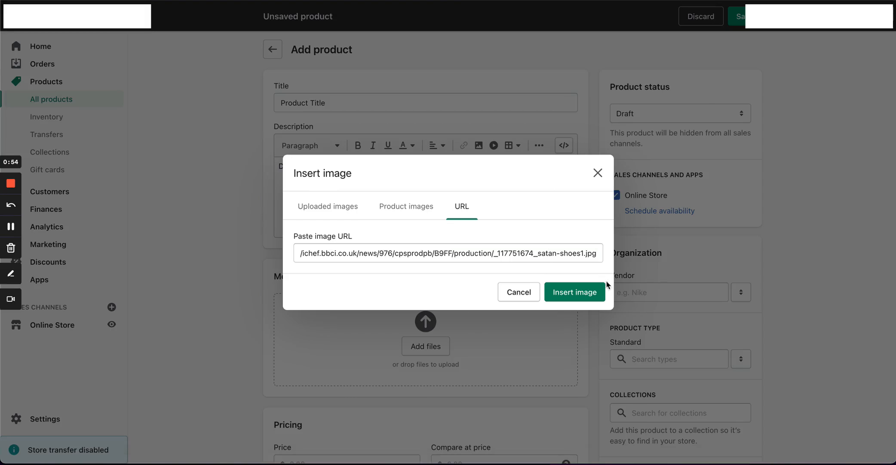
pyautogui.click(580, 292)
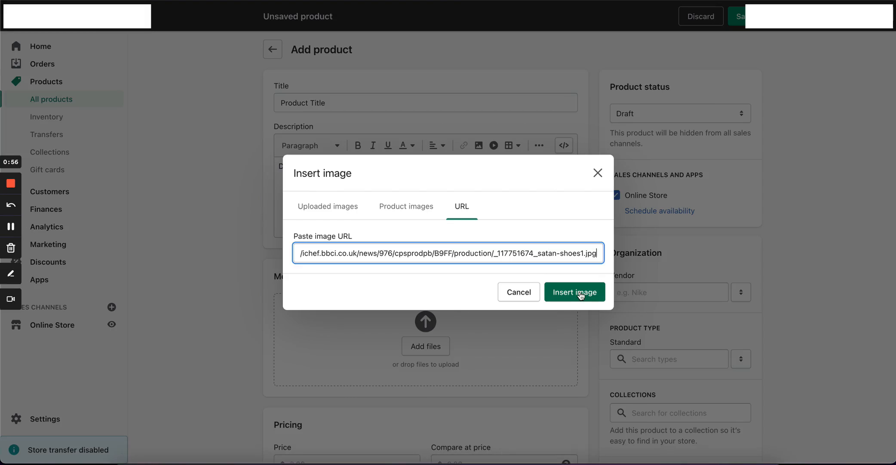
pyautogui.click(580, 293)
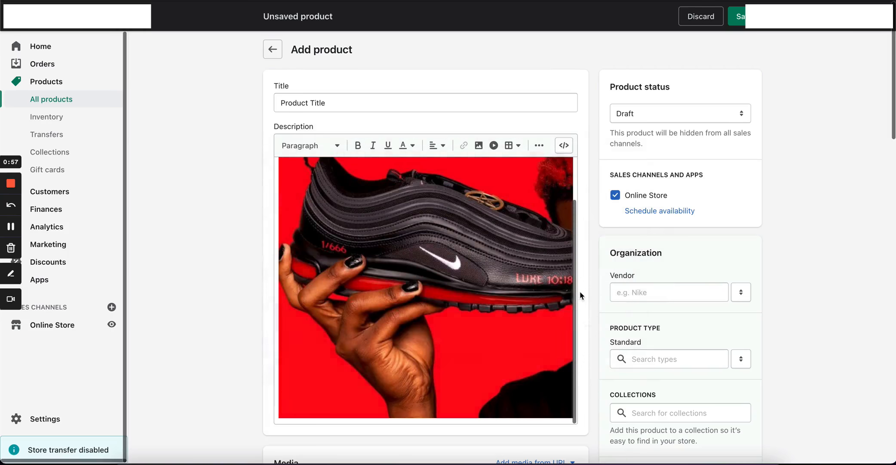
pyautogui.click(429, 286)
pyautogui.press('BackSpace')
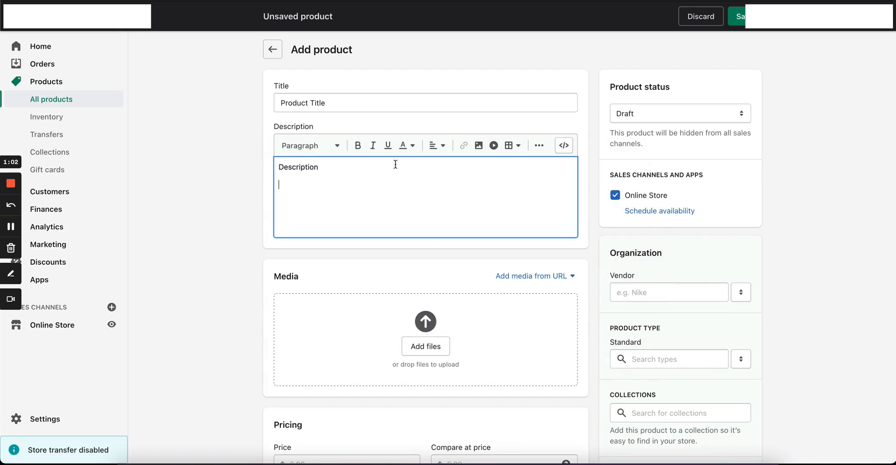
# Step: Start inserting a video in the description, and copy the embed code of "Ricchi e Poveri - Come Vorrei" from YouTube
pyautogui.click(494, 146)
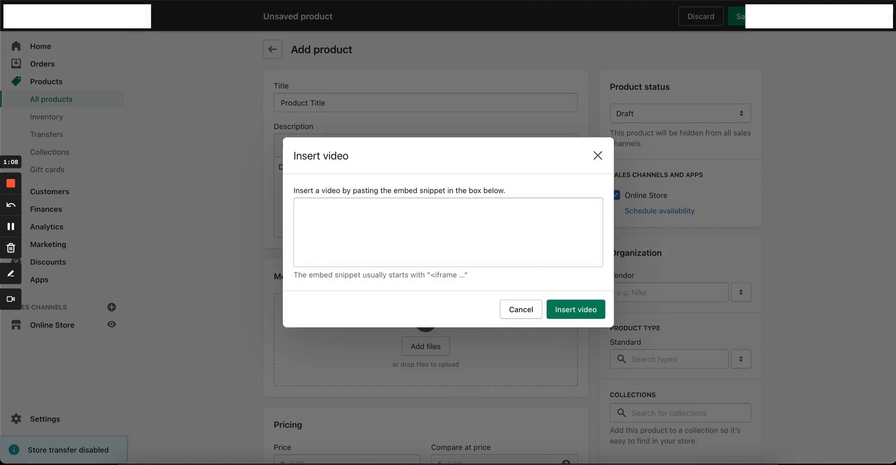
pyautogui.hotkey('ctrl', 'Tab')
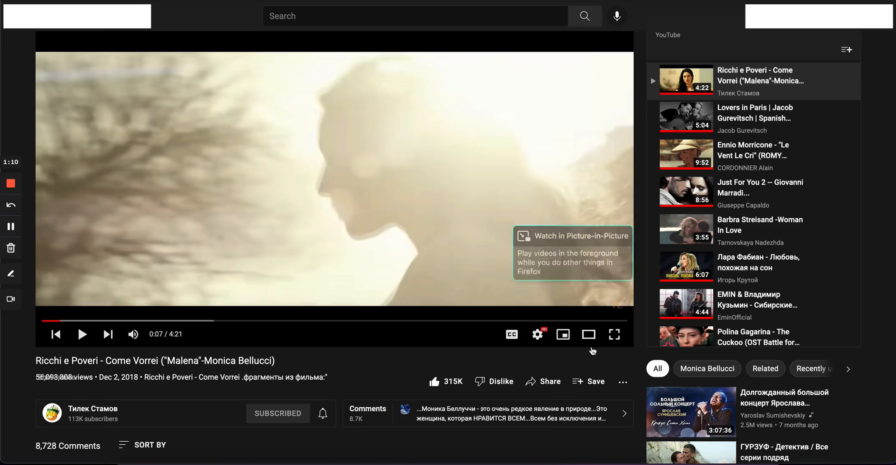
pyautogui.click(551, 383)
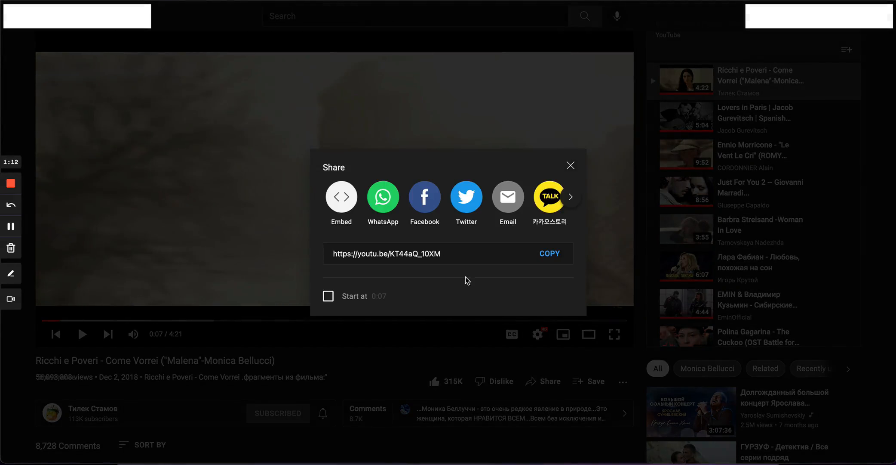
pyautogui.click(350, 201)
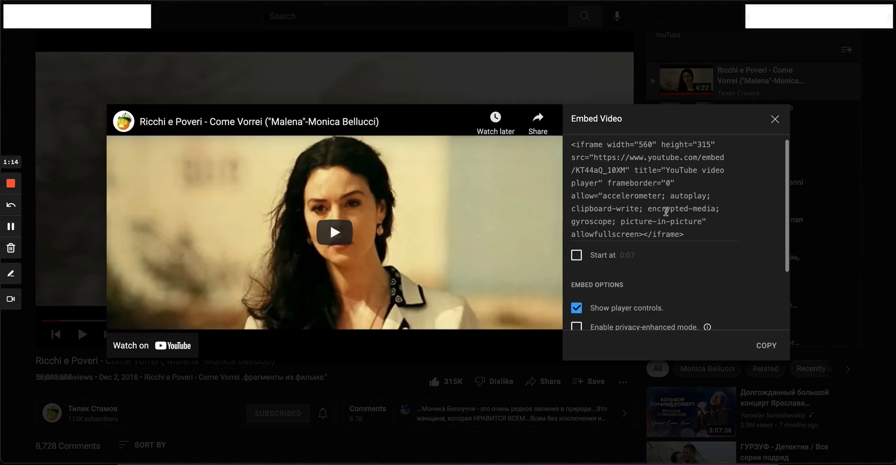
pyautogui.click(755, 344)
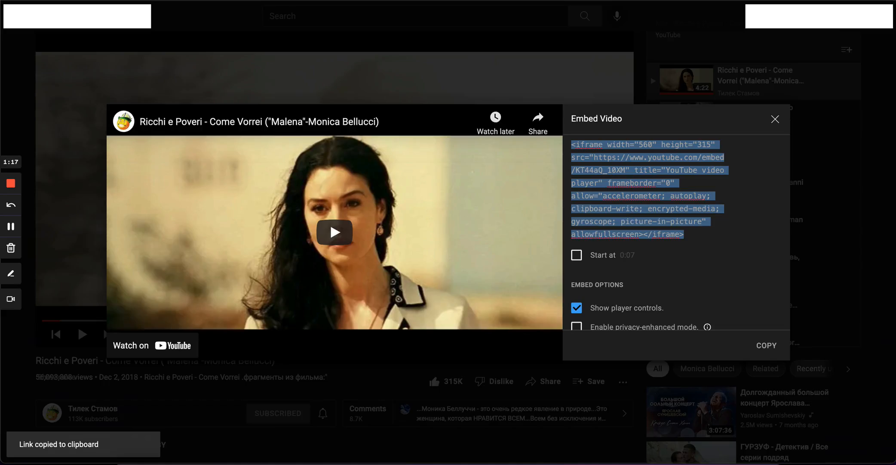
# Step: Return to the Shopify product page and insert the video into the description using the copied iframe snippet
pyautogui.click(308, 1)
pyautogui.click(499, 242)
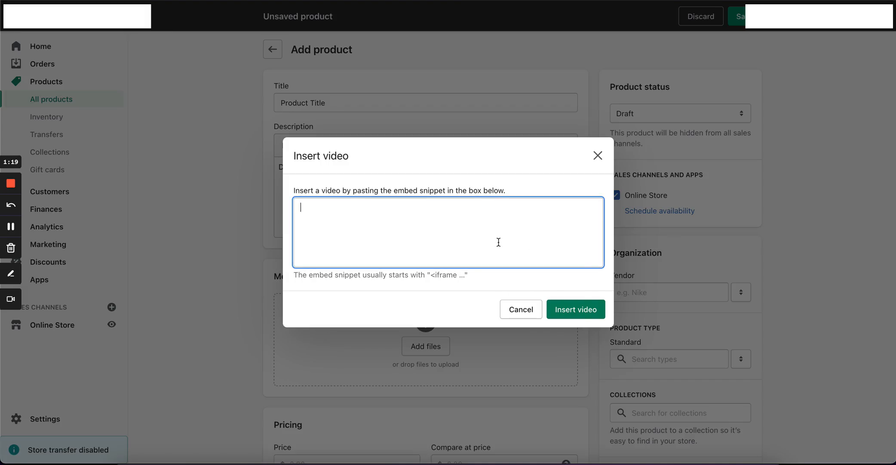
pyautogui.rightClick(498, 243)
pyautogui.click(521, 303)
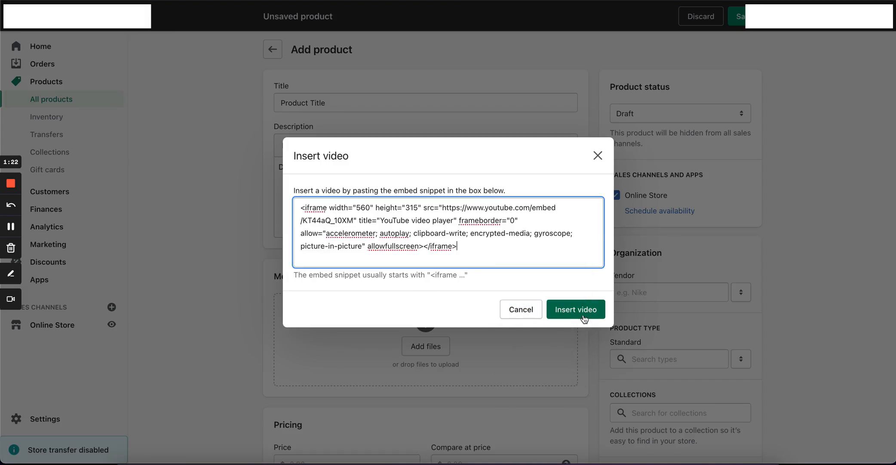
pyautogui.click(577, 309)
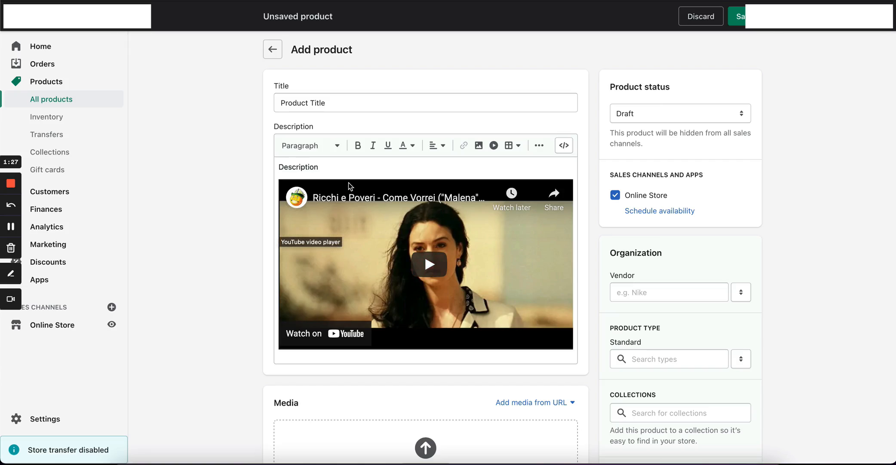
# Step: Start adding a product media image from a URL, and copy the black shoe photo's image link from the BBC News article
pyautogui.scroll(-3, 366, 266)
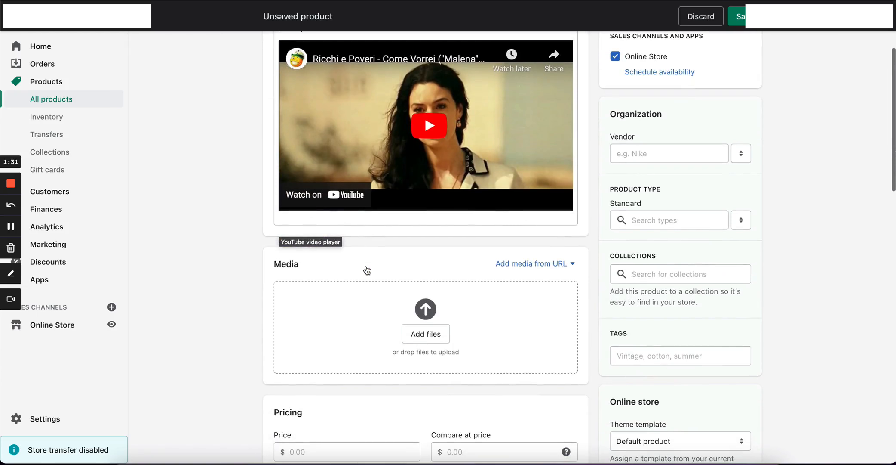
pyautogui.scroll(-1, 367, 270)
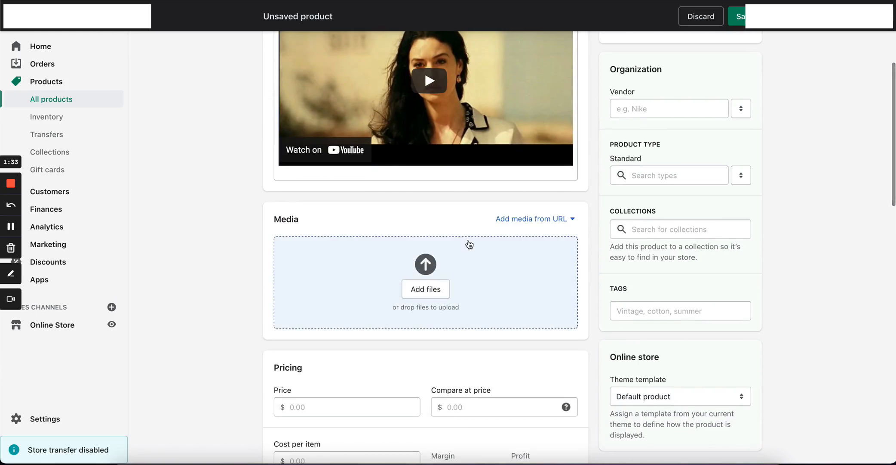
pyautogui.scroll(3, 469, 245)
pyautogui.scroll(-4, 362, 267)
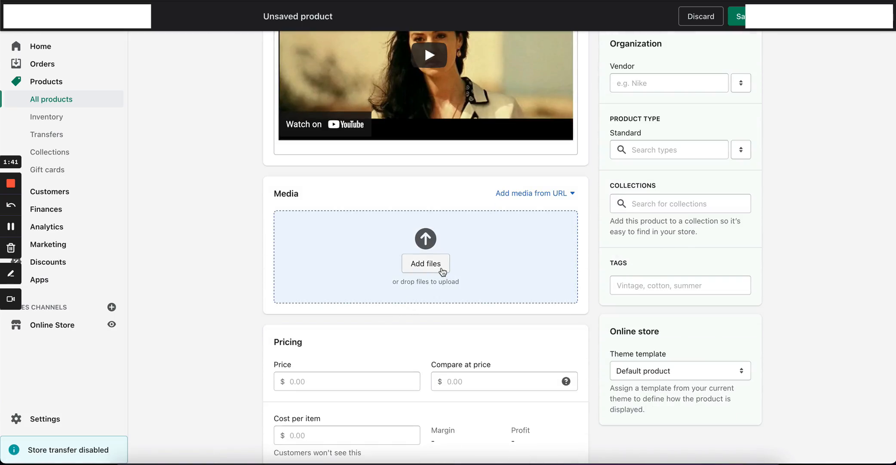
pyautogui.click(540, 194)
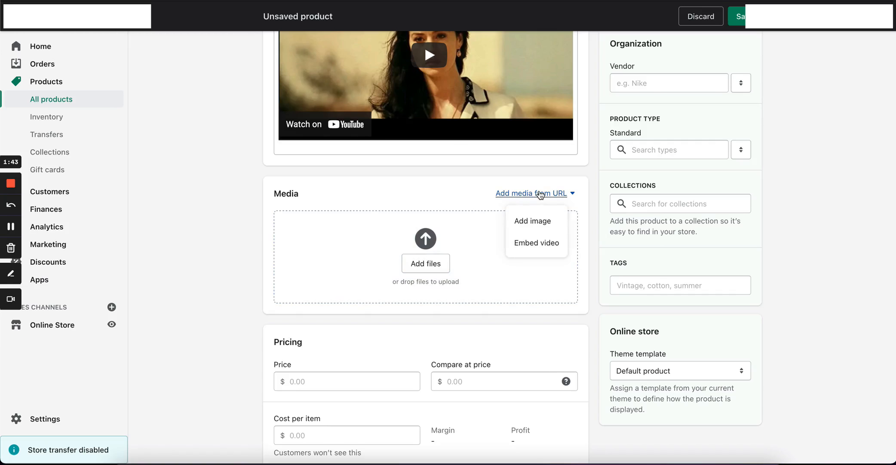
pyautogui.click(546, 231)
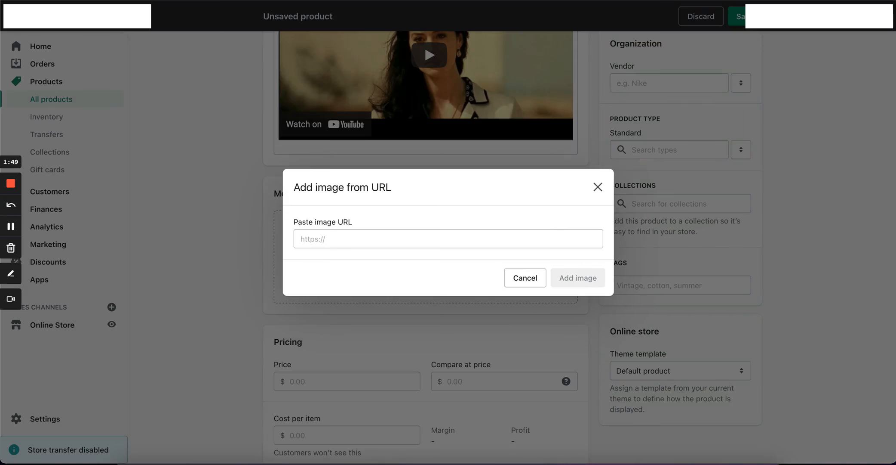
pyautogui.hotkey('ctrl', 'Tab')
pyautogui.rightClick(368, 142)
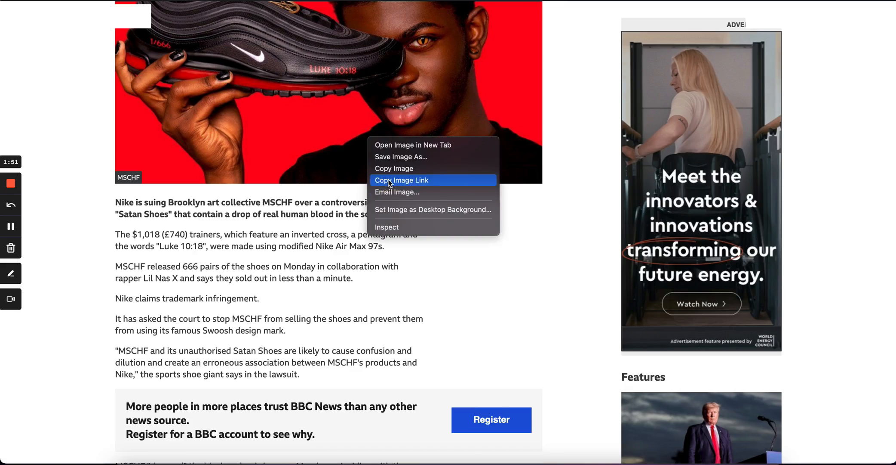
pyautogui.click(389, 180)
# Step: Return to the Shopify product page and add the shoe photo to the product media from the copied image URL
pyautogui.hotkey('ctrl', 'Tab')
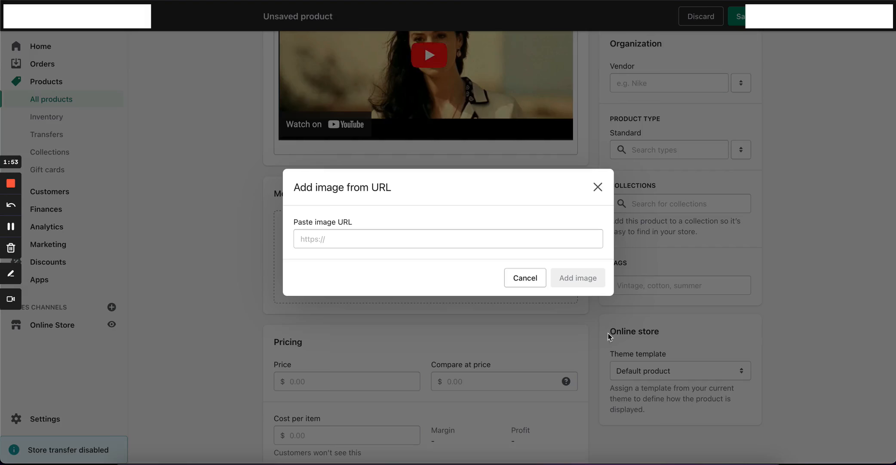
pyautogui.click(509, 238)
pyautogui.press('super+v')
pyautogui.click(578, 277)
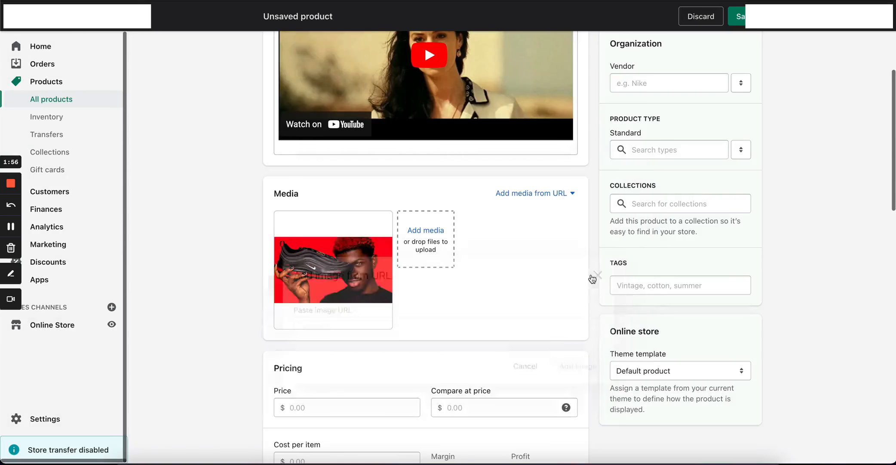
pyautogui.click(432, 248)
pyautogui.click(588, 233)
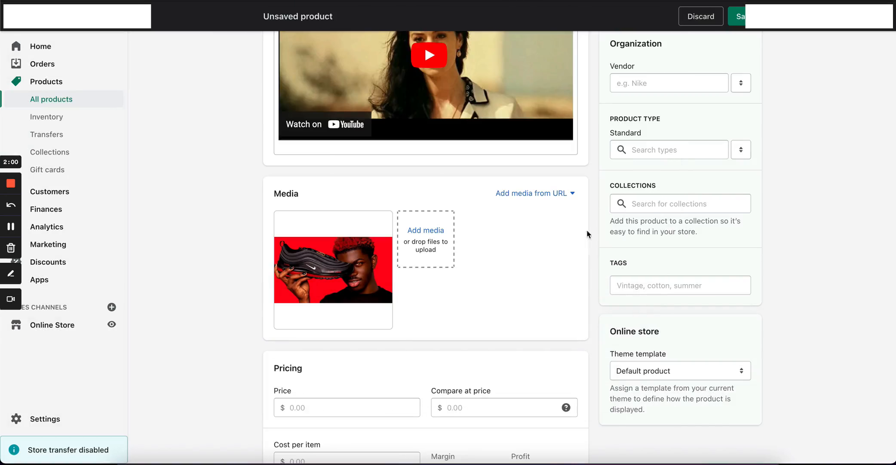
# Step: Add the same image URL, _117751674_satan-shoes1.jpg, as a second picture in the product media
pyautogui.click(546, 197)
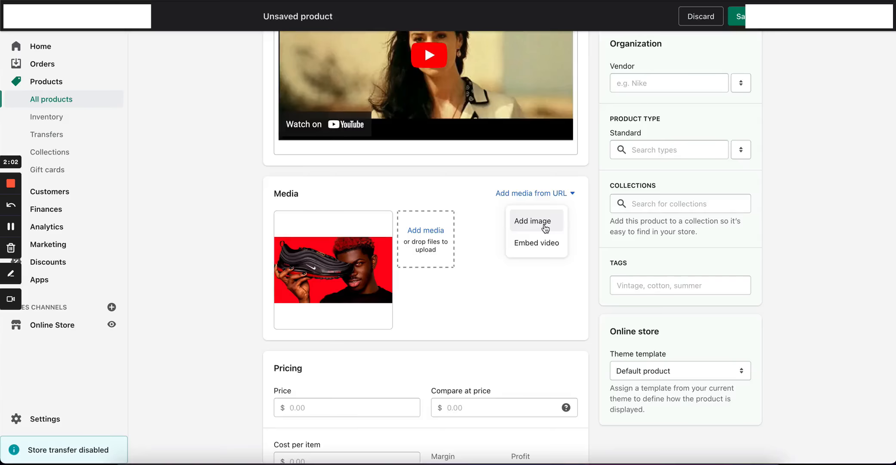
pyautogui.click(544, 222)
pyautogui.press('super+v')
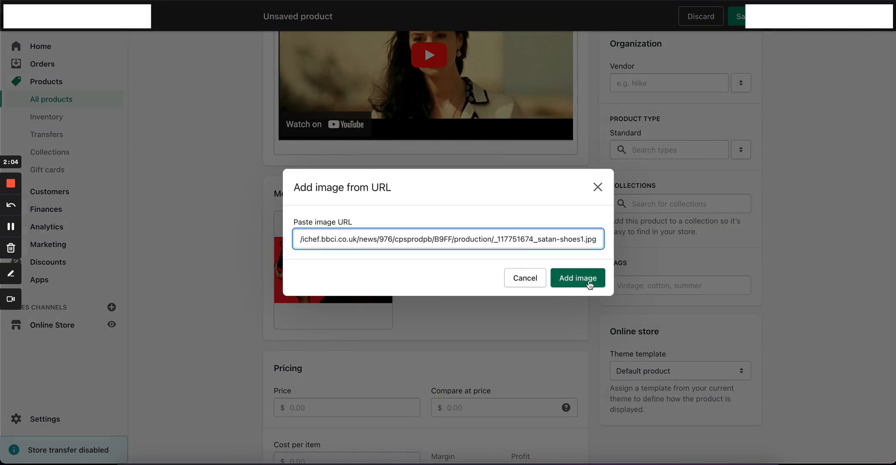
pyautogui.click(559, 278)
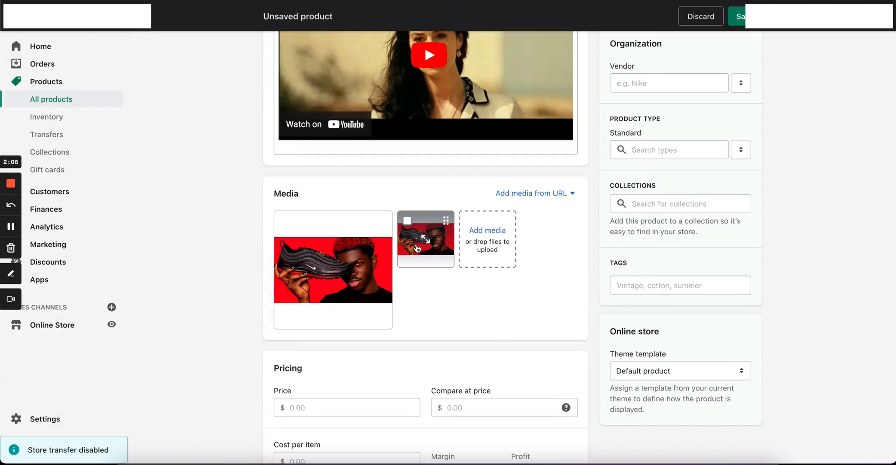
pyautogui.moveTo(420, 250)
pyautogui.mouseDown()
pyautogui.moveTo(384, 249)
pyautogui.moveTo(421, 253)
pyautogui.mouseUp()
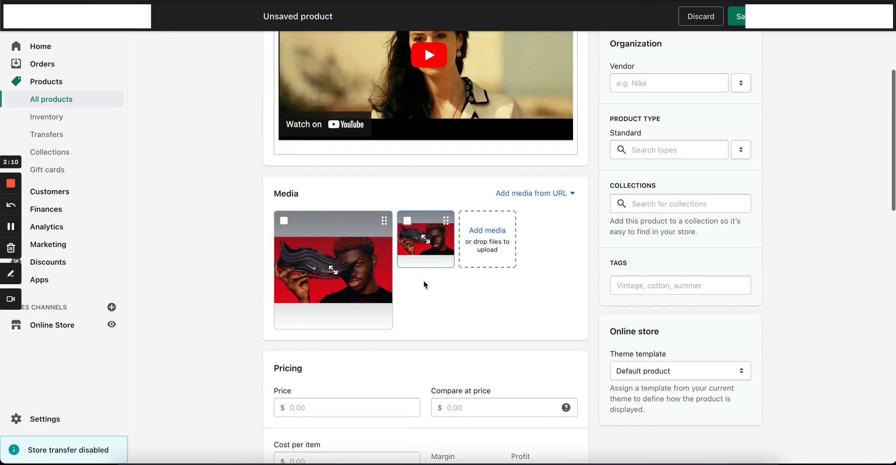
# Step: Set the product's price to $8.00 and its compare at price to $10.00
pyautogui.scroll(-1, 424, 280)
pyautogui.scroll(-2, 424, 280)
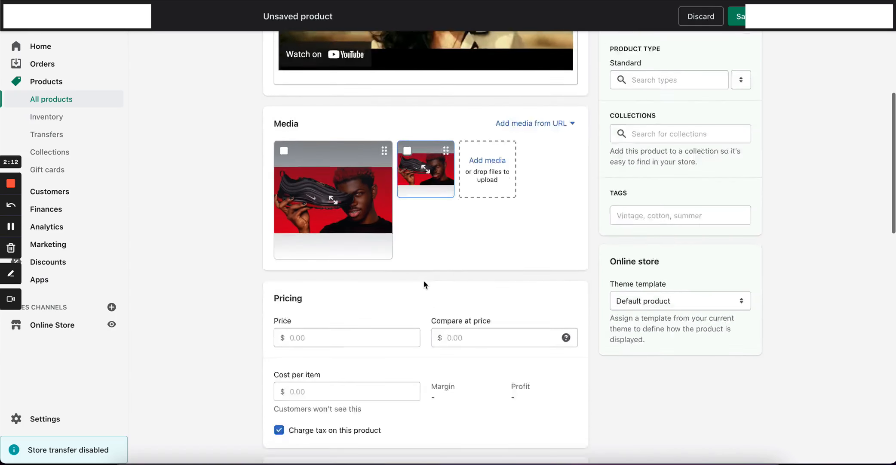
pyautogui.click(361, 292)
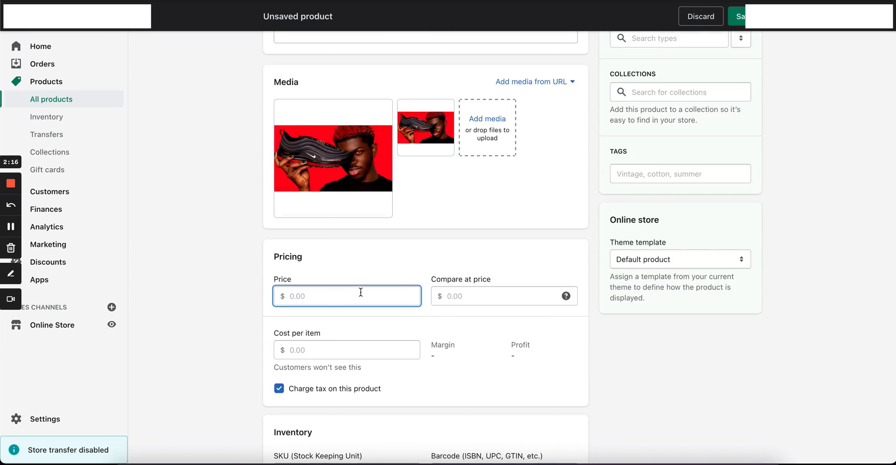
pyautogui.write('8-')
pyautogui.click(482, 299)
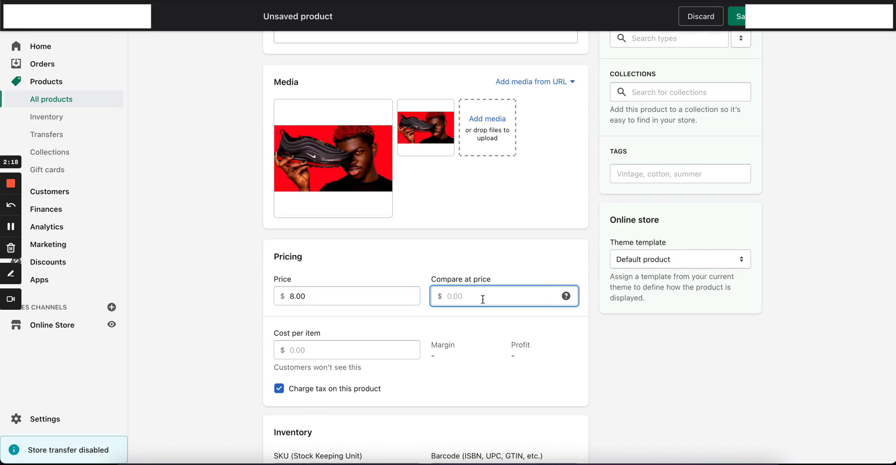
pyautogui.click(340, 296)
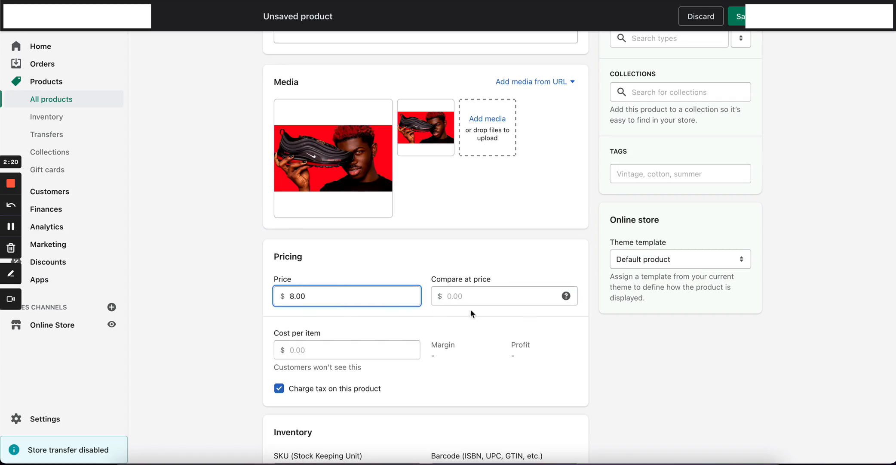
pyautogui.click(495, 297)
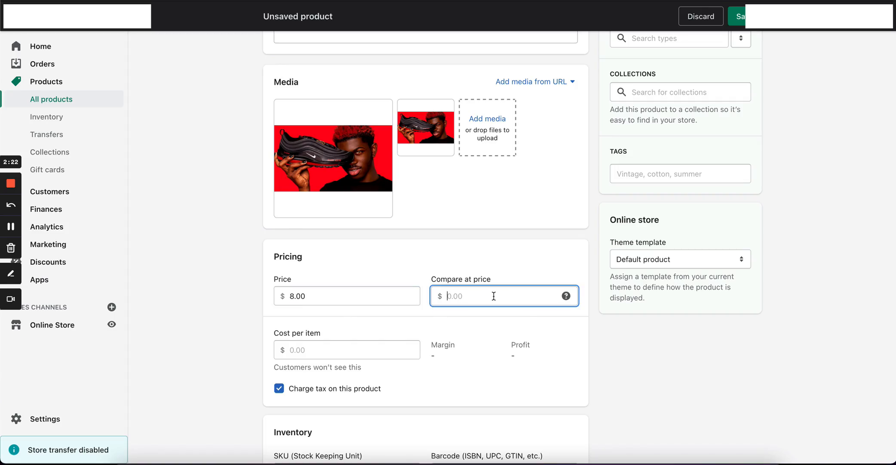
pyautogui.write('10')
pyautogui.click(482, 325)
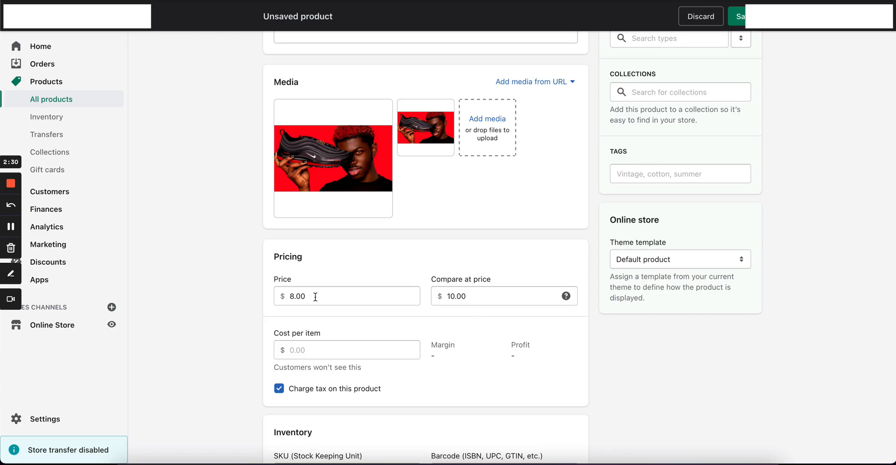
pyautogui.moveTo(315, 297); pyautogui.dragTo(290, 297)
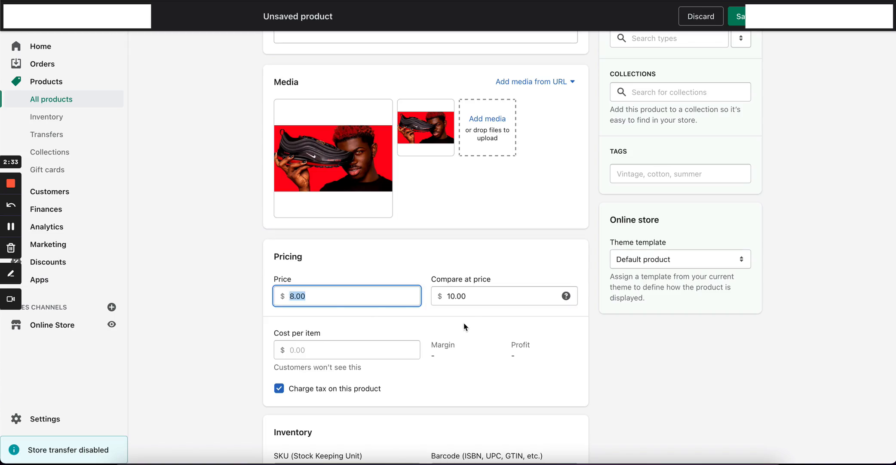
pyautogui.scroll(-2, 463, 322)
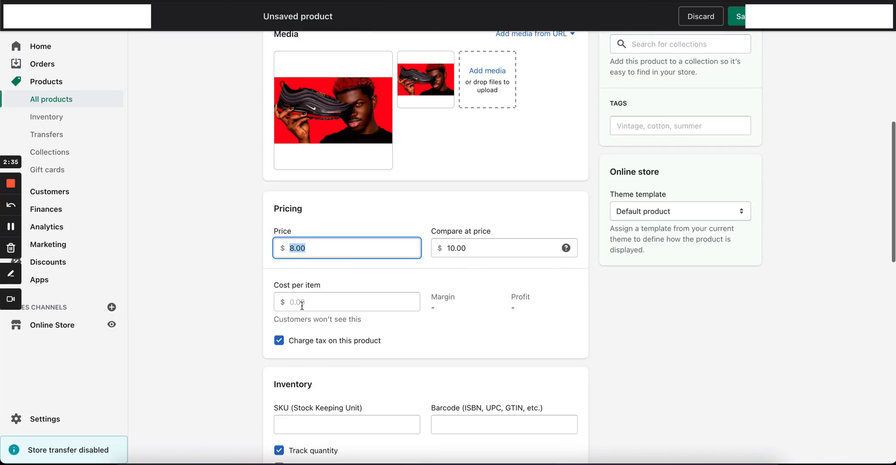
pyautogui.click(325, 303)
pyautogui.scroll(-1, 326, 304)
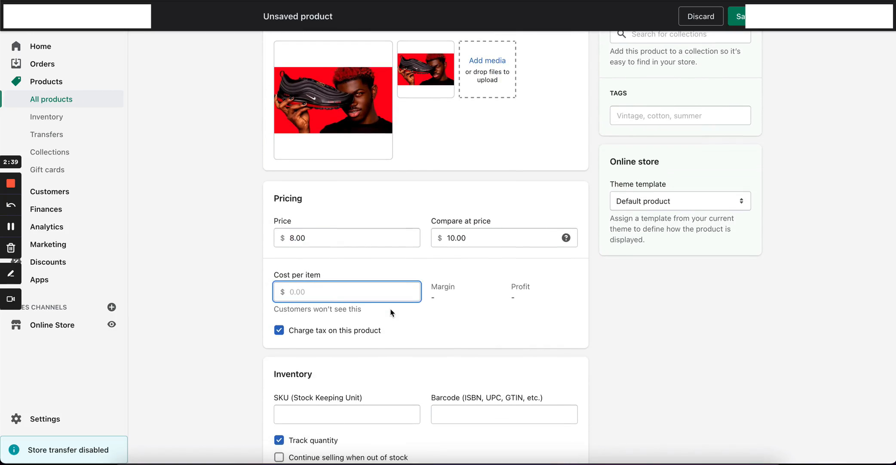
pyautogui.scroll(-3, 390, 310)
pyautogui.click(332, 333)
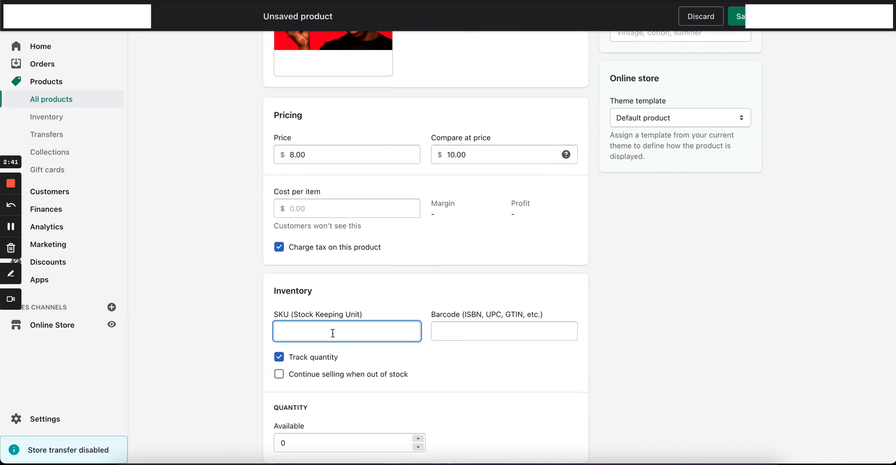
pyautogui.write('SKU')
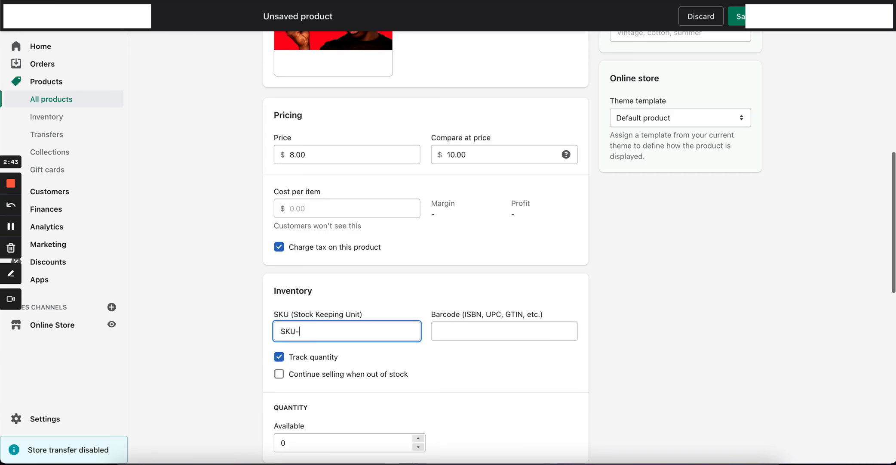
pyautogui.write('-01')
pyautogui.scroll(-2, 476, 313)
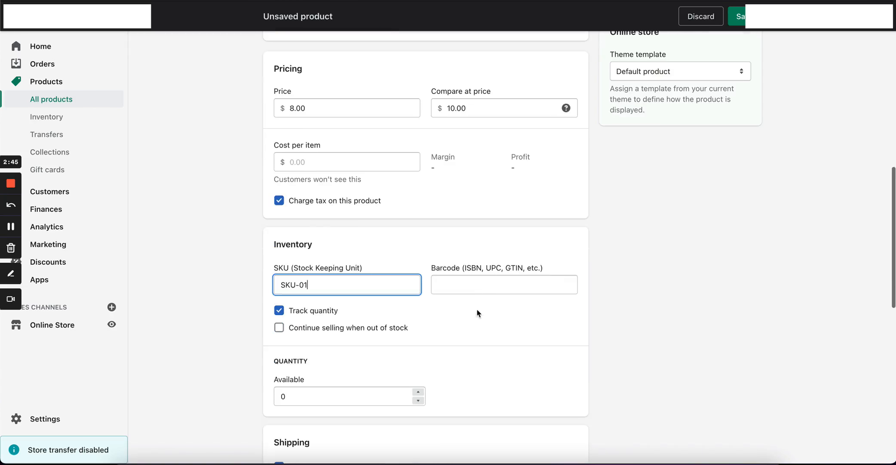
pyautogui.click(478, 284)
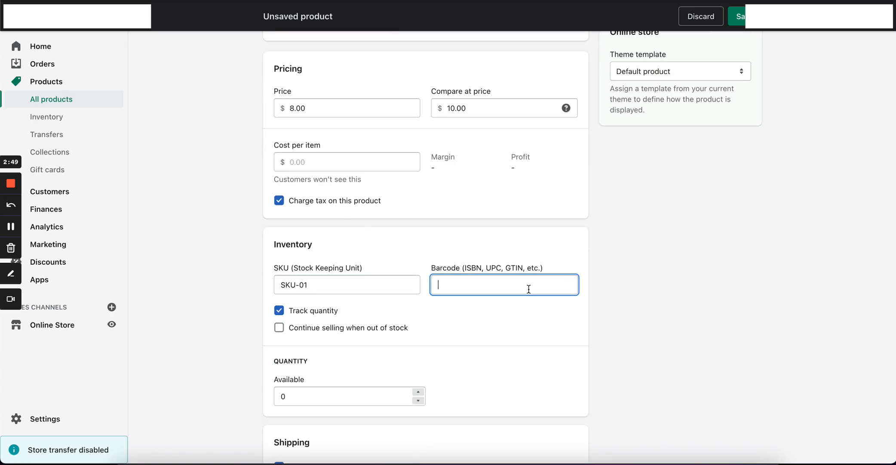
pyautogui.write('123123432423')
# Step: Set the product's available quantity to 1
pyautogui.scroll(-2, 361, 292)
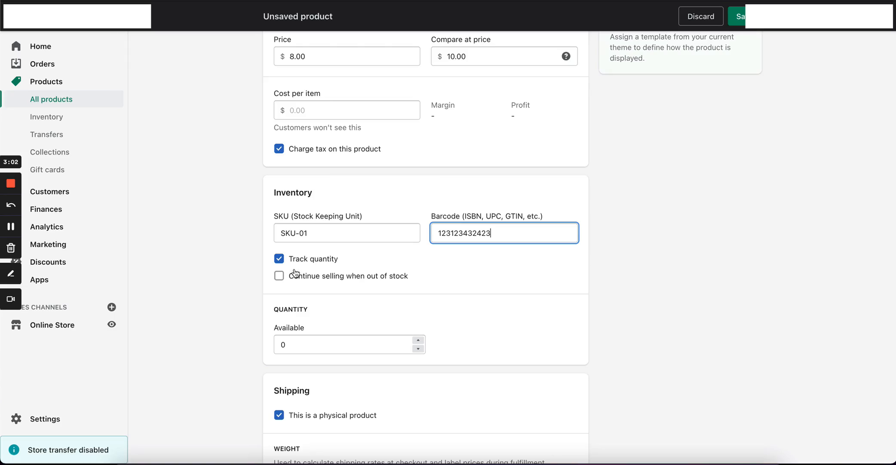
pyautogui.click(297, 344)
pyautogui.press('BackSpace')
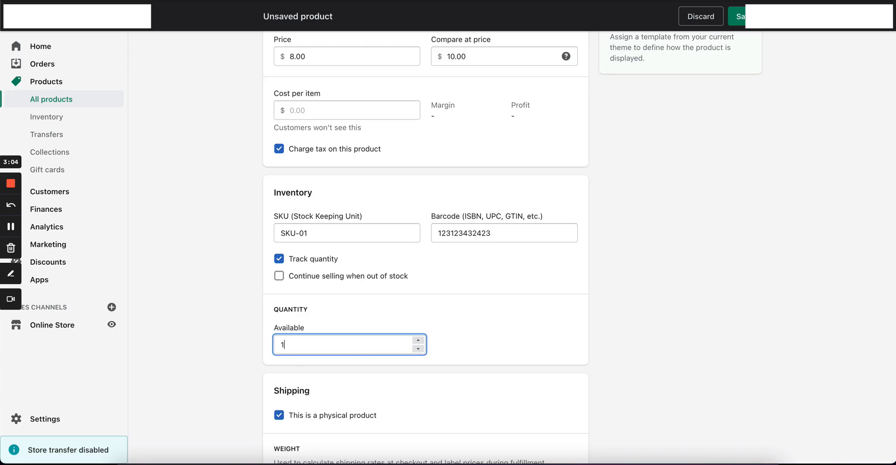
# Step: Set the product's shipping weight to 1.0 kg
pyautogui.scroll(-5, 434, 382)
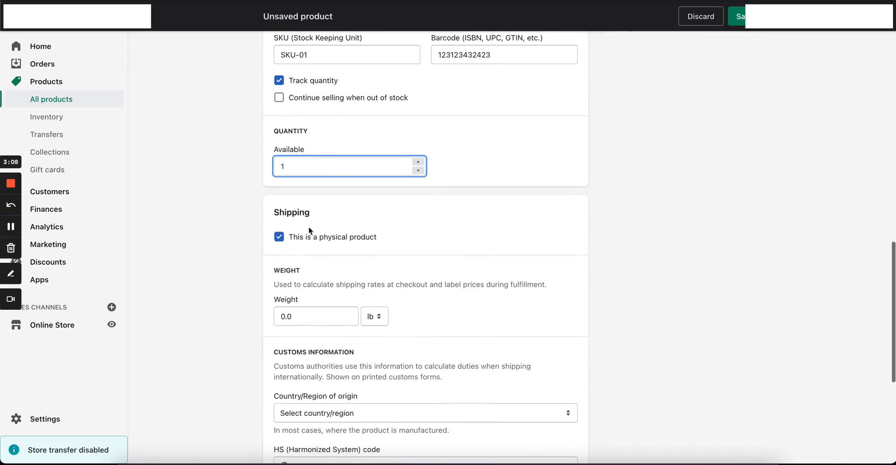
pyautogui.click(383, 323)
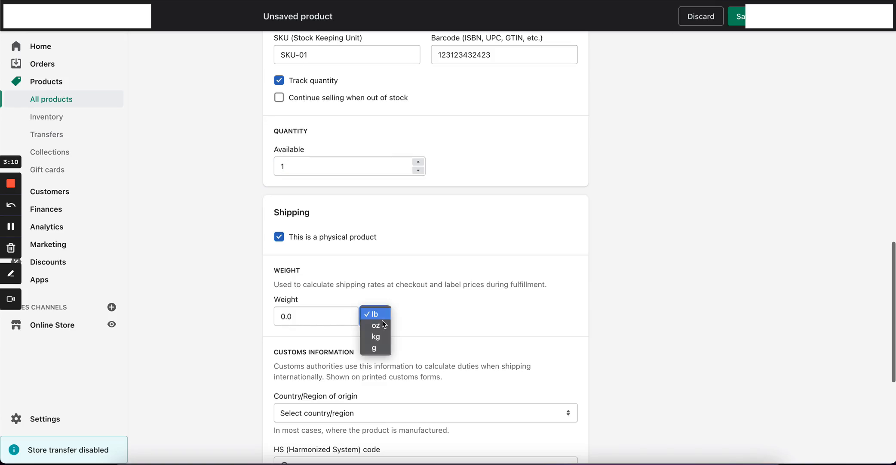
pyautogui.click(383, 335)
pyautogui.moveTo(286, 316); pyautogui.dragTo(243, 319)
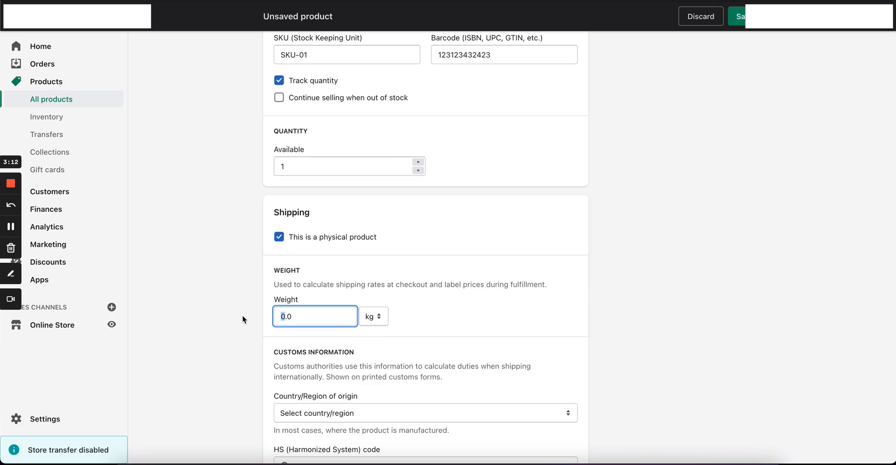
pyautogui.write('1')
# Step: Choose United States as the country of origin in the customs information
pyautogui.scroll(-3, 404, 349)
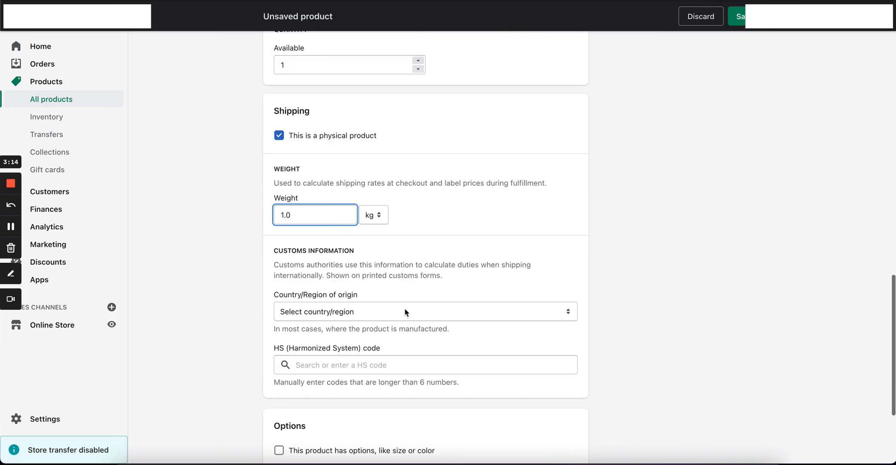
pyautogui.click(406, 313)
pyautogui.write('un')
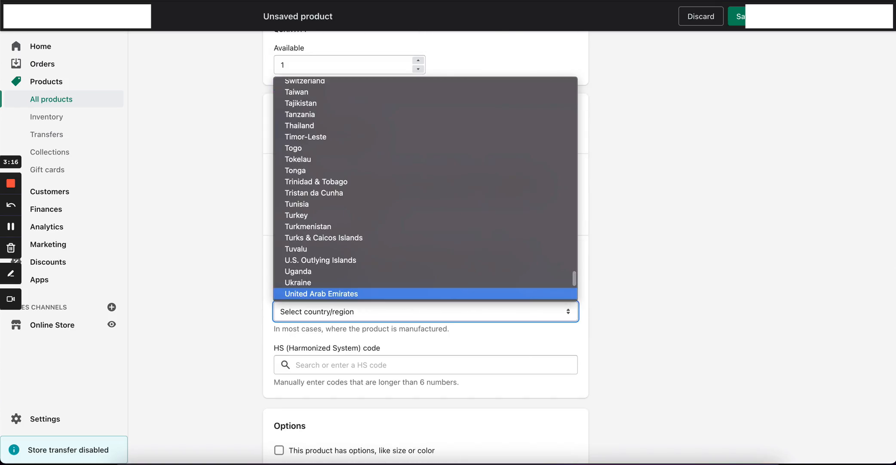
pyautogui.press('Down')
pyautogui.press('Down')
pyautogui.press('Up')
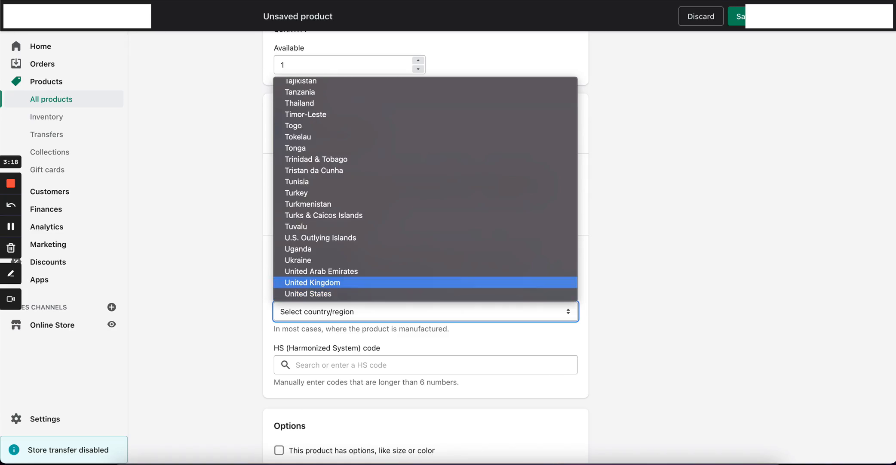
pyautogui.press('Down')
pyautogui.press('Return')
# Step: Enable options for the product and name the first option Size
pyautogui.scroll(-3, 371, 405)
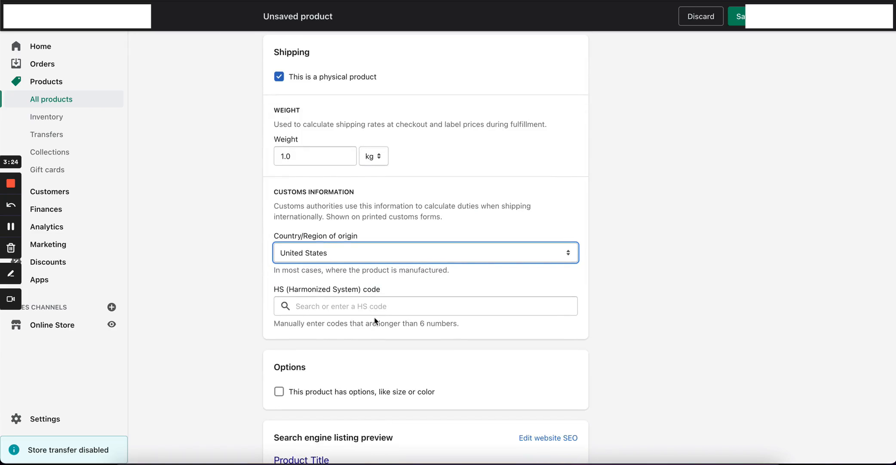
pyautogui.scroll(-3, 381, 313)
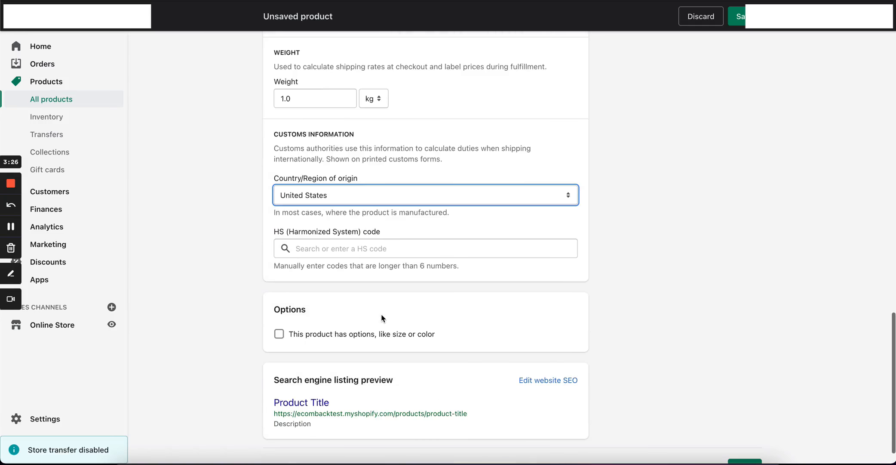
pyautogui.click(279, 334)
pyautogui.scroll(-5, 280, 336)
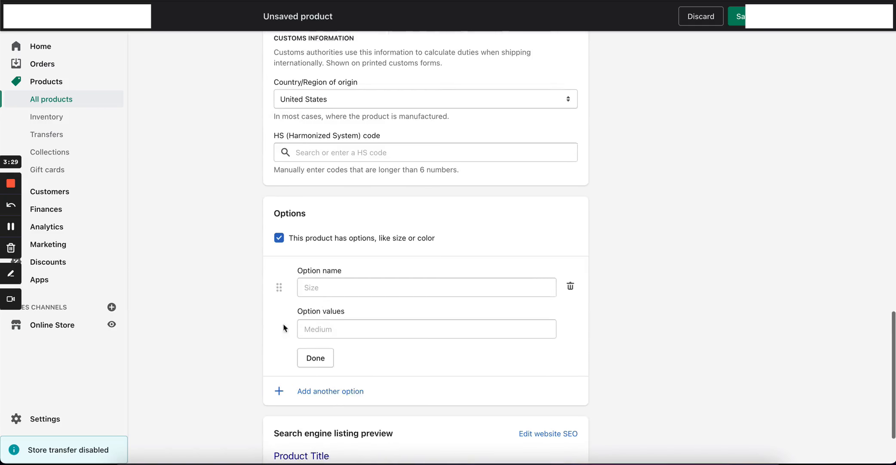
pyautogui.click(326, 284)
pyautogui.write('Size')
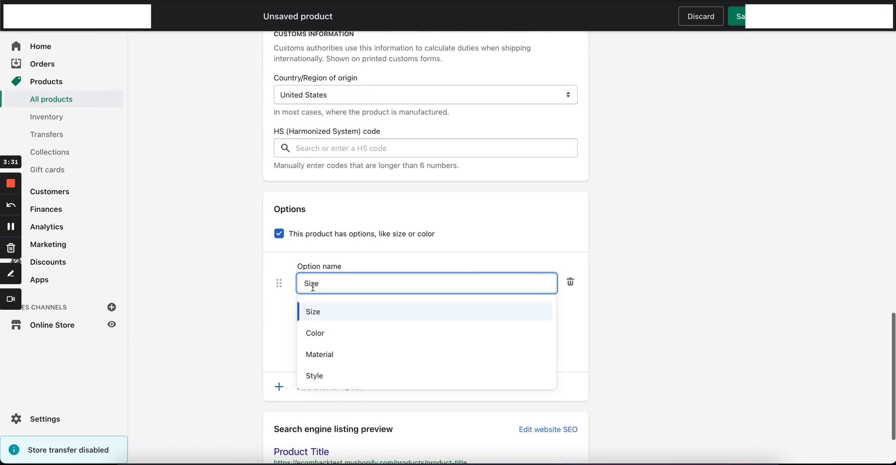
pyautogui.click(321, 314)
# Step: Enter Small, Medium and Large as the values of the Size option
pyautogui.click(328, 319)
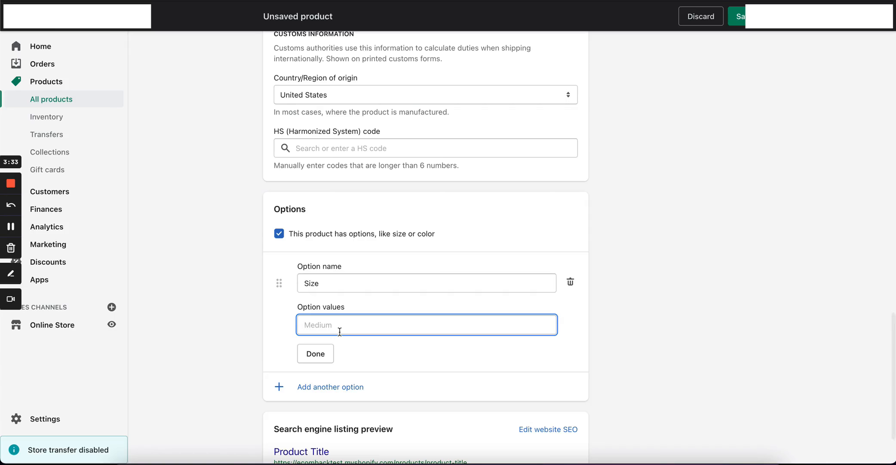
pyautogui.write('Small')
pyautogui.click(420, 347)
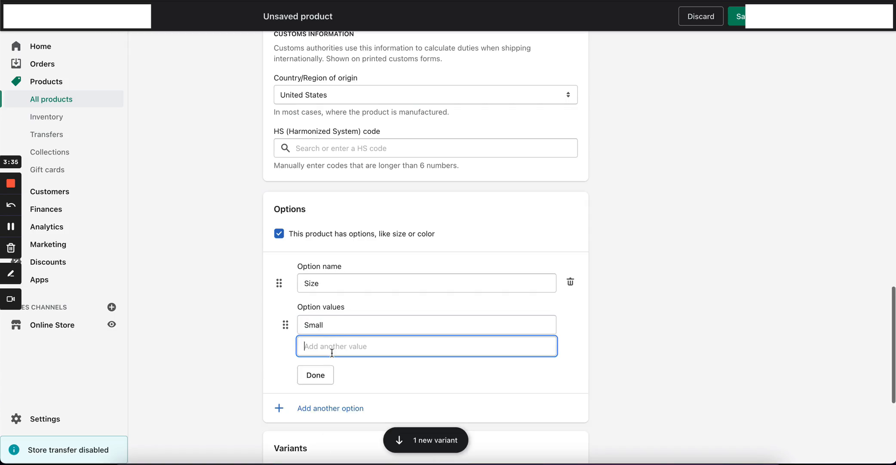
pyautogui.write('Medu')
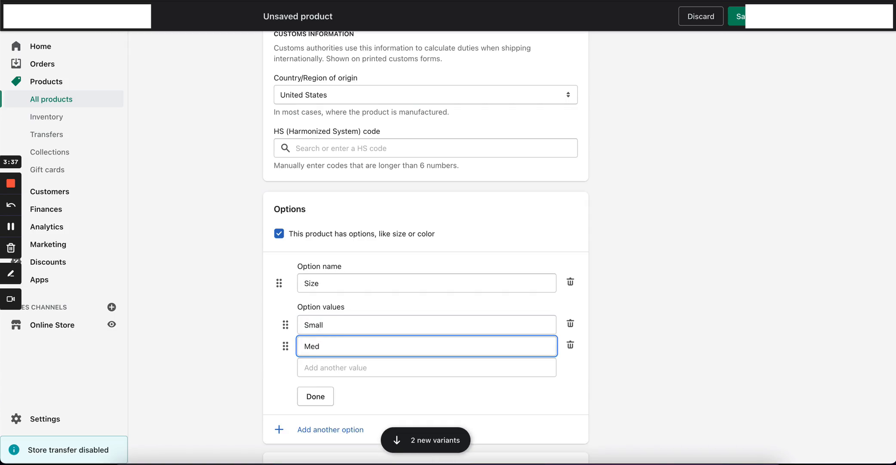
pyautogui.click(334, 371)
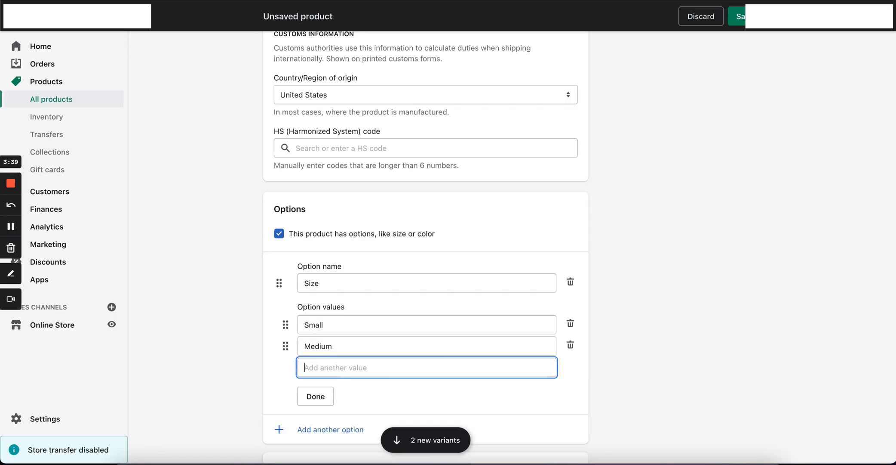
pyautogui.write('Largee')
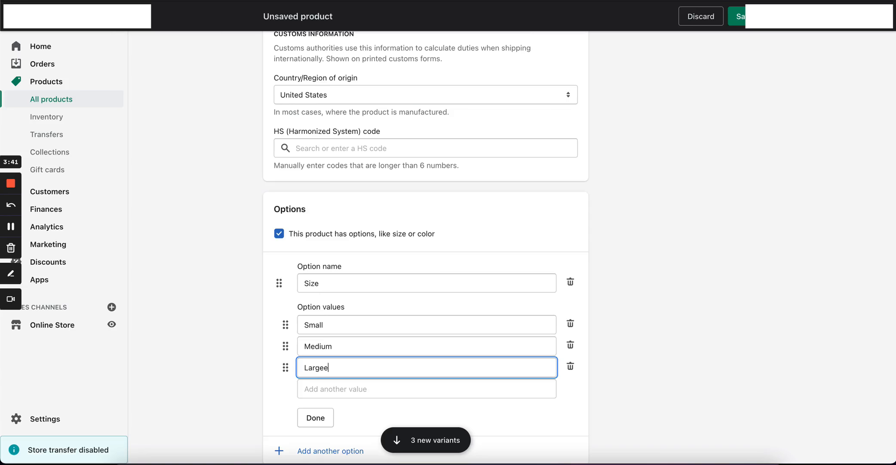
# Step: Add a second product option named Color with the values Black and Red
pyautogui.scroll(-3, 387, 385)
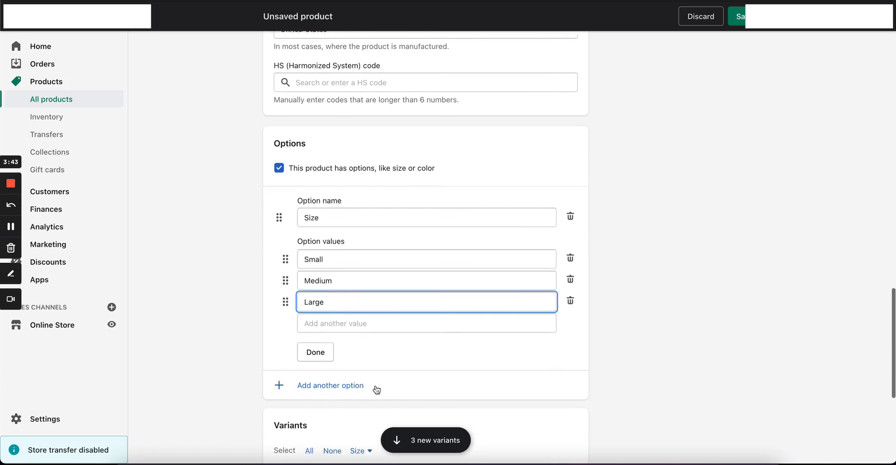
pyautogui.click(334, 380)
pyautogui.click(342, 392)
pyautogui.write('Color')
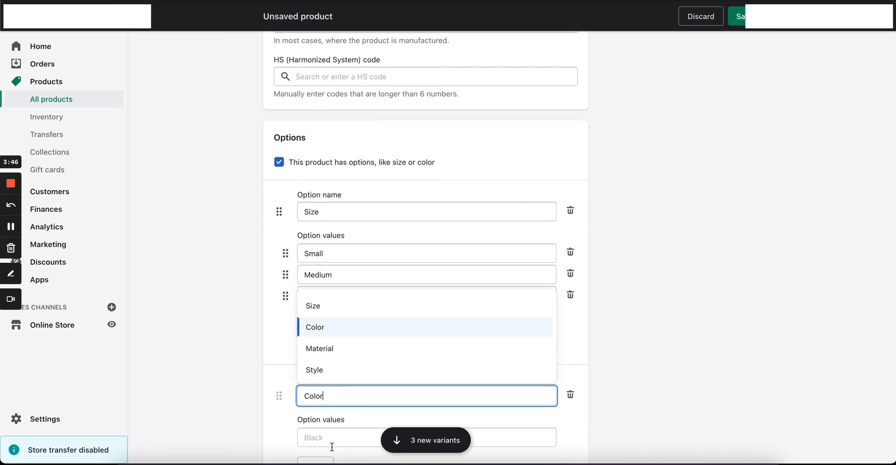
pyautogui.click(324, 430)
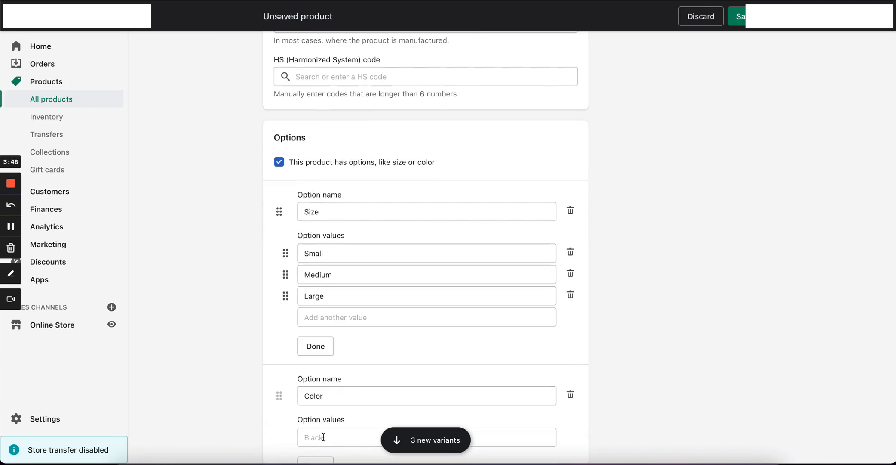
pyautogui.write('Black')
pyautogui.scroll(-3, 332, 400)
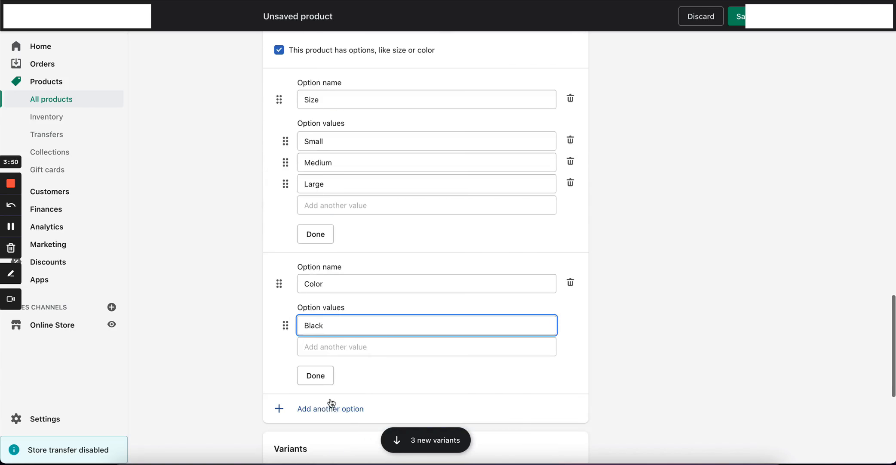
pyautogui.click(304, 346)
pyautogui.write('Red')
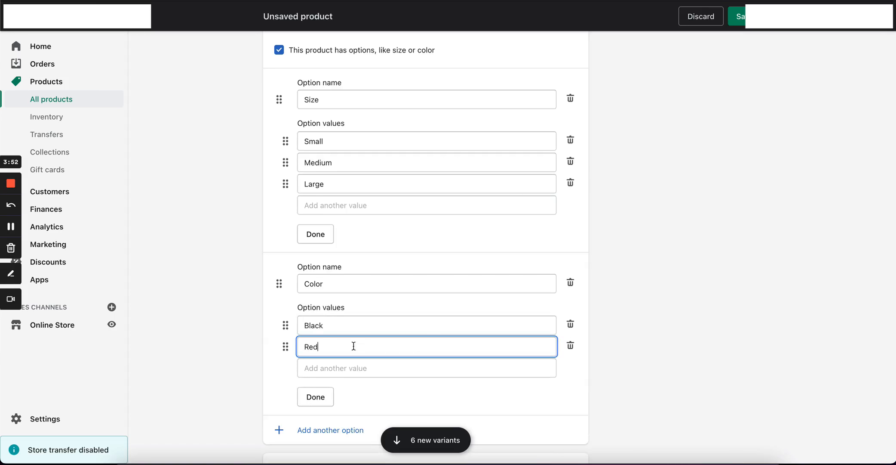
# Step: Examine the price, quantity and SKU of each size and color combination in the variants table
pyautogui.scroll(-2, 378, 354)
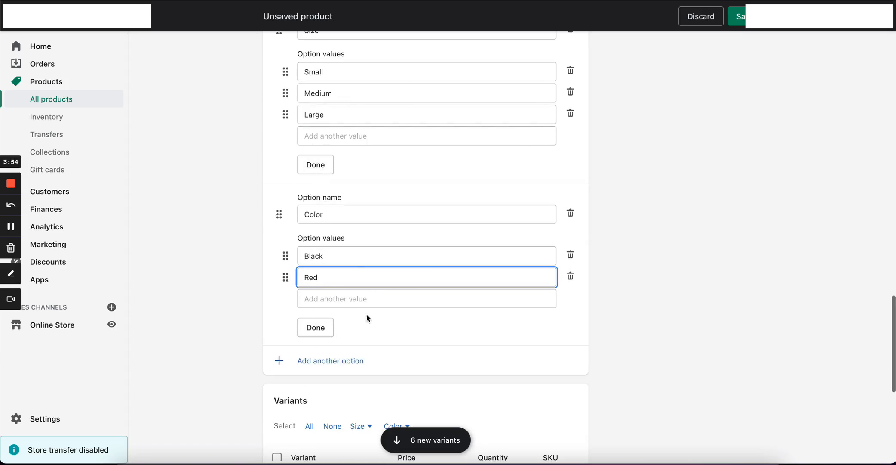
pyautogui.scroll(-6, 367, 314)
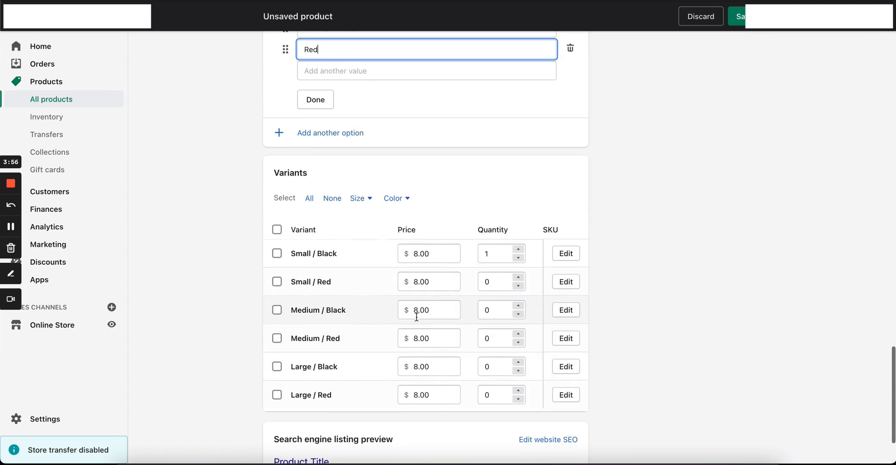
pyautogui.hscroll(2, 417, 311)
pyautogui.hscroll(-2, 431, 293)
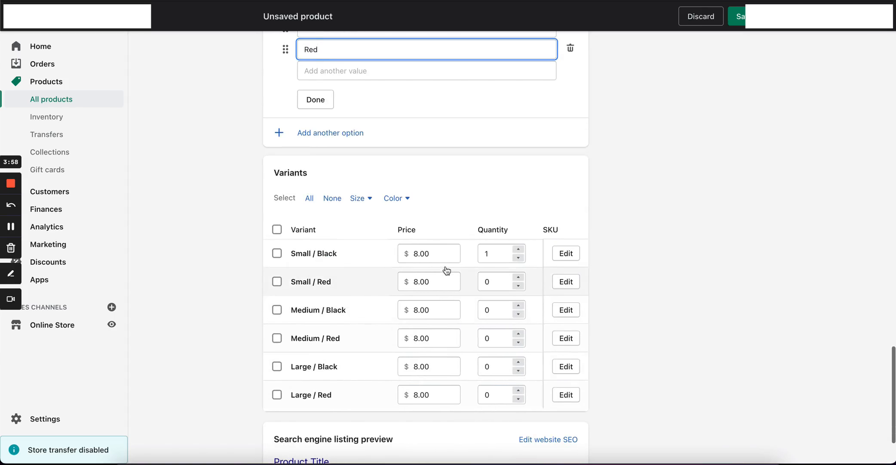
pyautogui.scroll(-1, 442, 327)
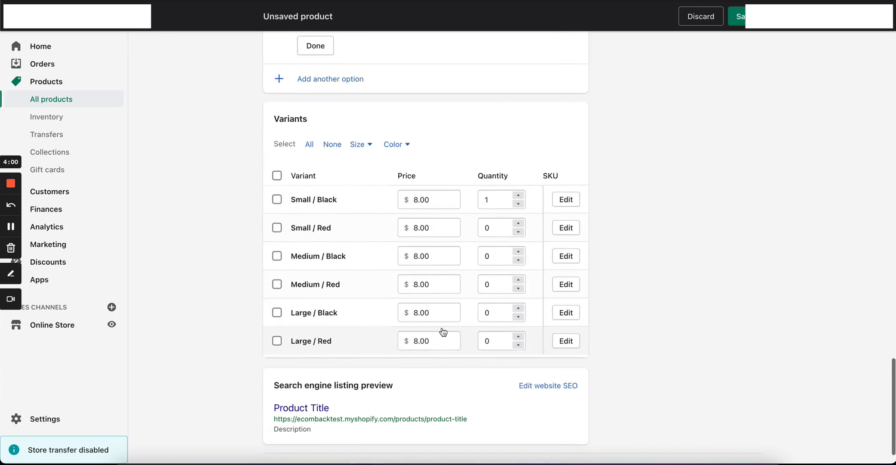
pyautogui.hscroll(1, 475, 258)
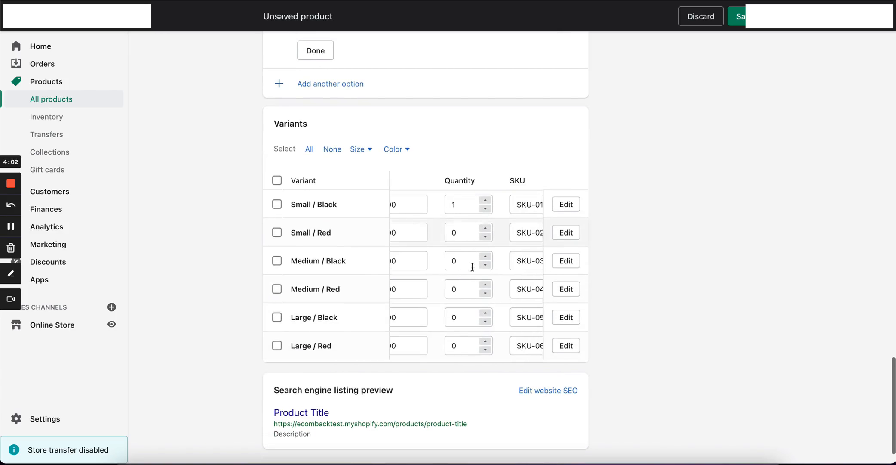
pyautogui.hscroll(1, 471, 318)
pyautogui.hscroll(1, 472, 321)
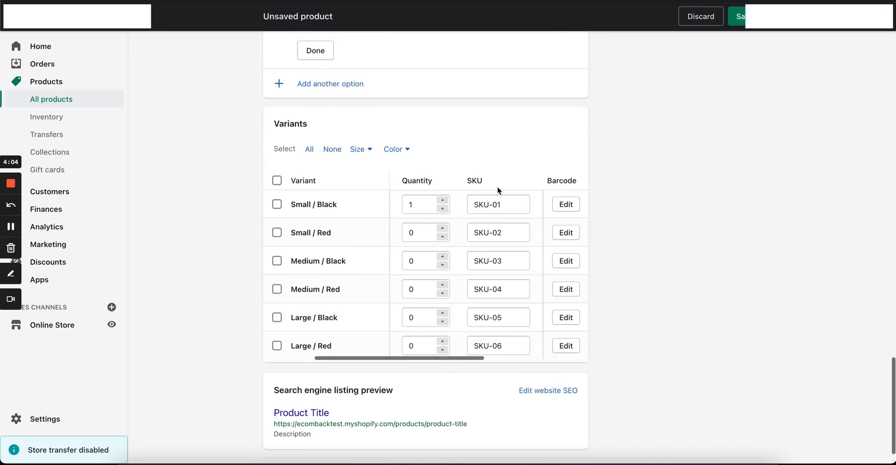
# Step: Examine the barcode column and the remaining columns of the variants table
pyautogui.scroll(1, 503, 310)
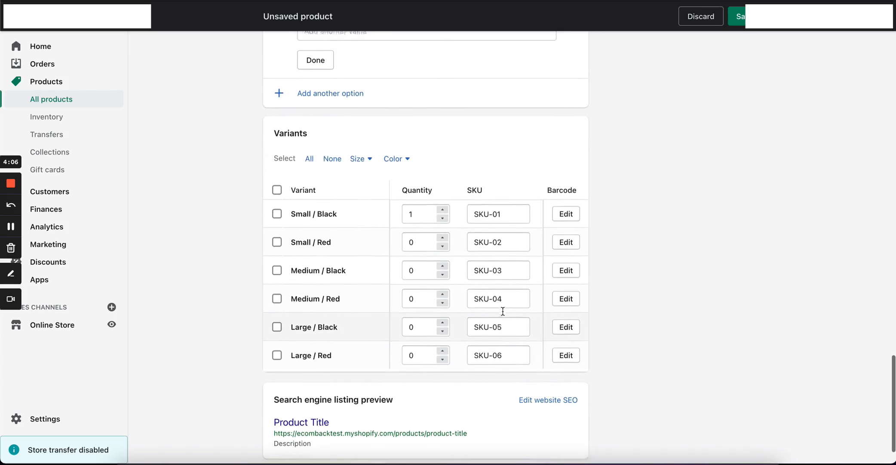
pyautogui.hscroll(2, 502, 314)
pyautogui.hscroll(1, 494, 297)
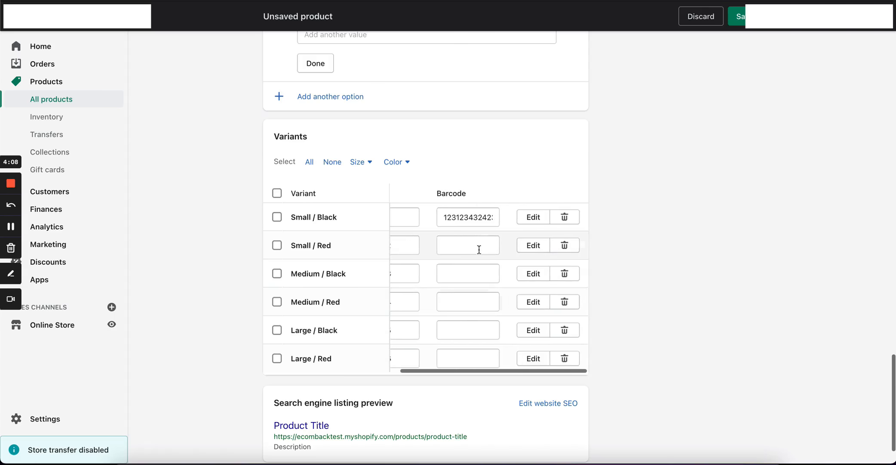
pyautogui.hscroll(-5, 475, 347)
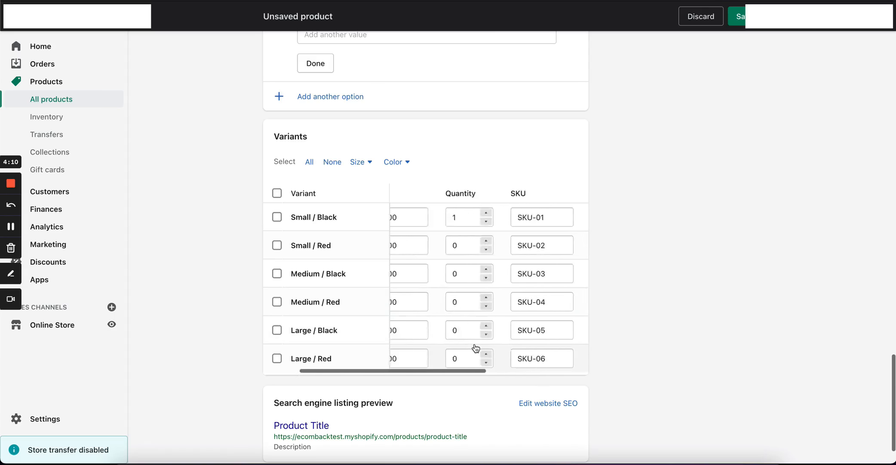
# Step: Add Nike as the product's vendor in the organization details
pyautogui.scroll(6, 616, 239)
pyautogui.scroll(15, 617, 239)
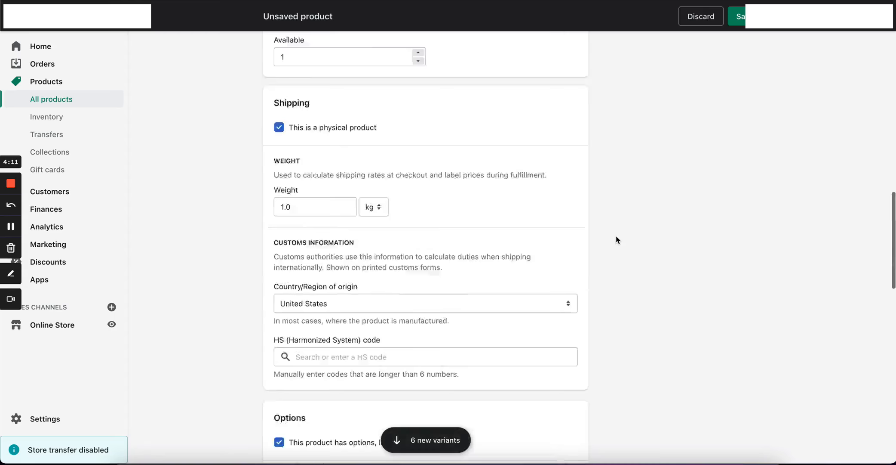
pyautogui.scroll(3, 617, 236)
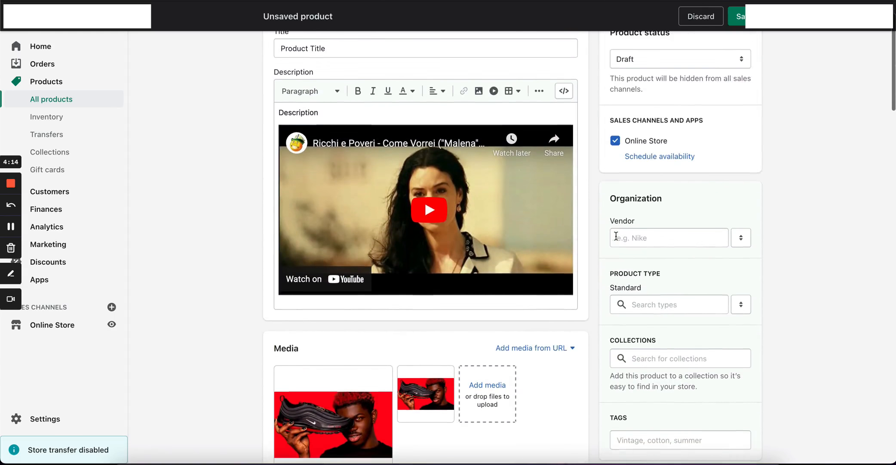
pyautogui.click(650, 239)
pyautogui.write('Nike')
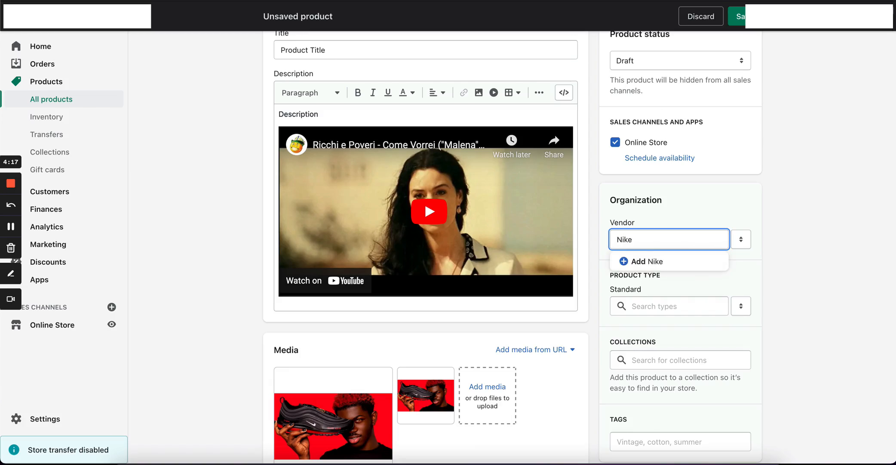
pyautogui.click(662, 260)
# Step: Set the standard product type to Shoes
pyautogui.scroll(-2, 760, 278)
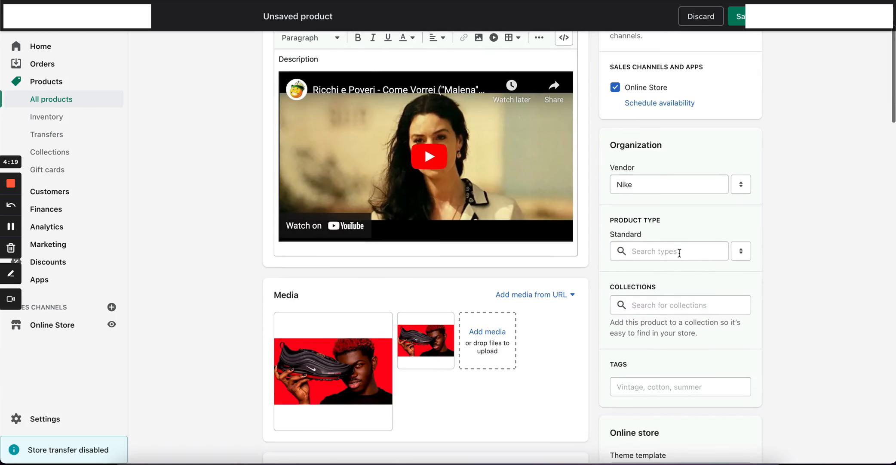
pyautogui.click(671, 250)
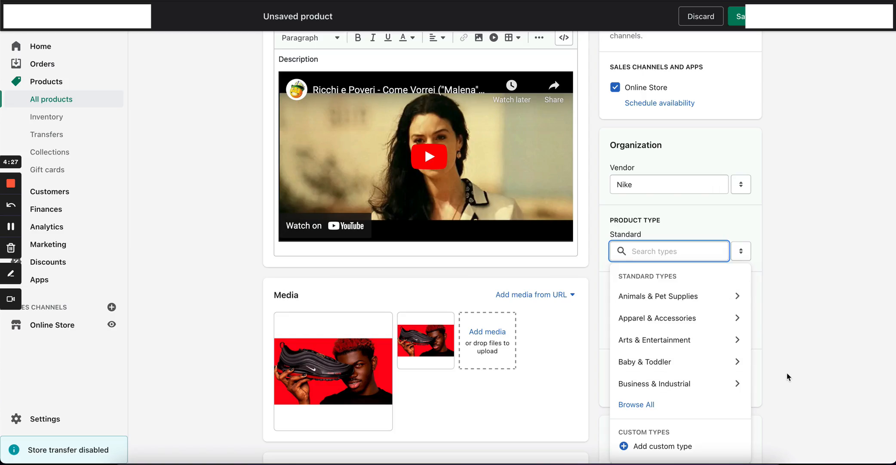
pyautogui.write('Shoes')
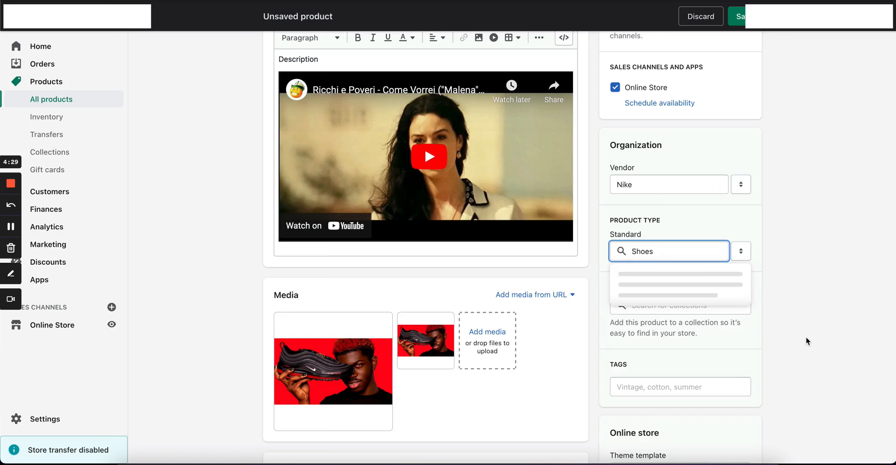
pyautogui.click(695, 331)
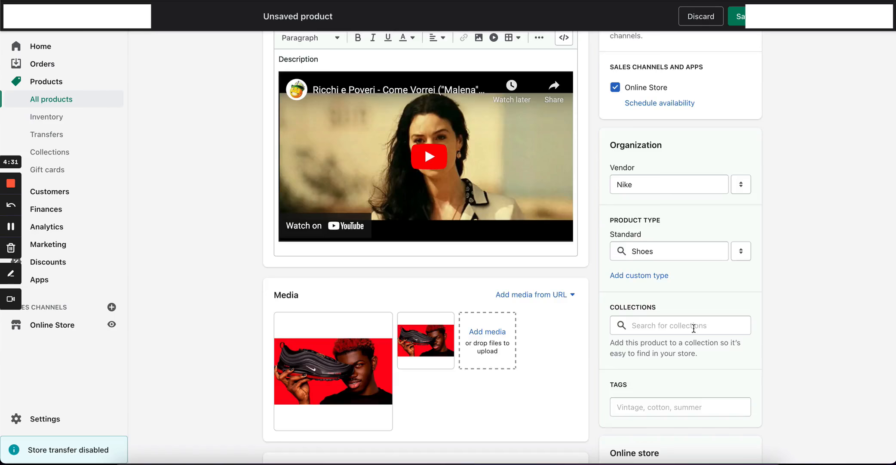
# Step: Add the product to the Test collection
pyautogui.scroll(-2, 690, 325)
pyautogui.click(657, 247)
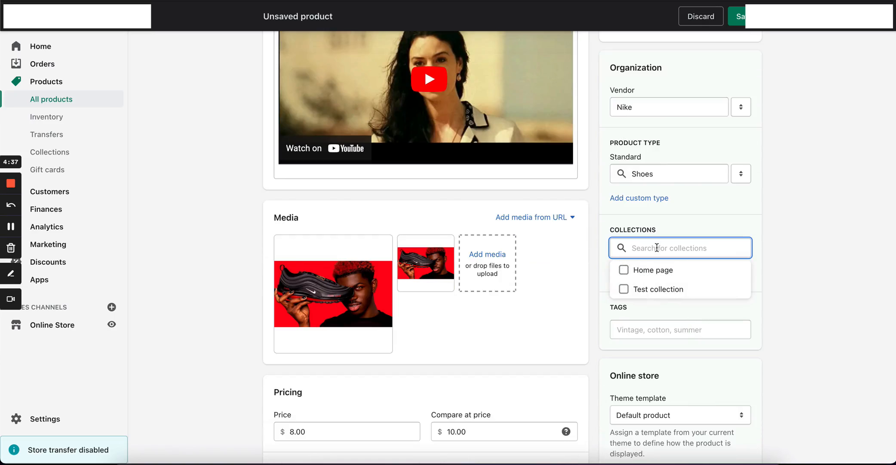
pyautogui.click(626, 291)
pyautogui.click(775, 305)
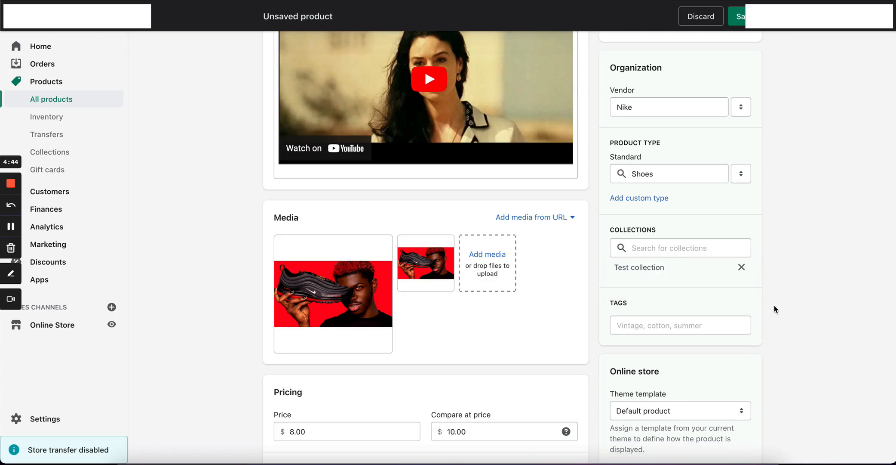
# Step: Add the tag Price-1-1000 to the product
pyautogui.scroll(-1, 775, 305)
pyautogui.click(721, 304)
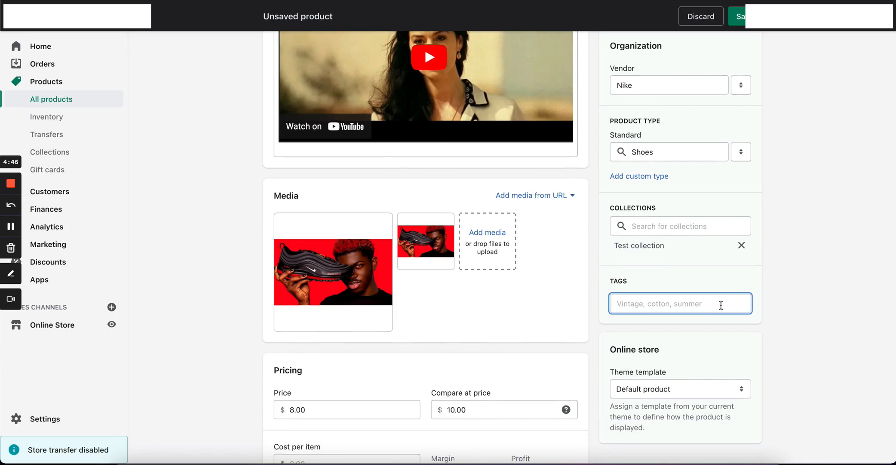
pyautogui.write('Price-1')
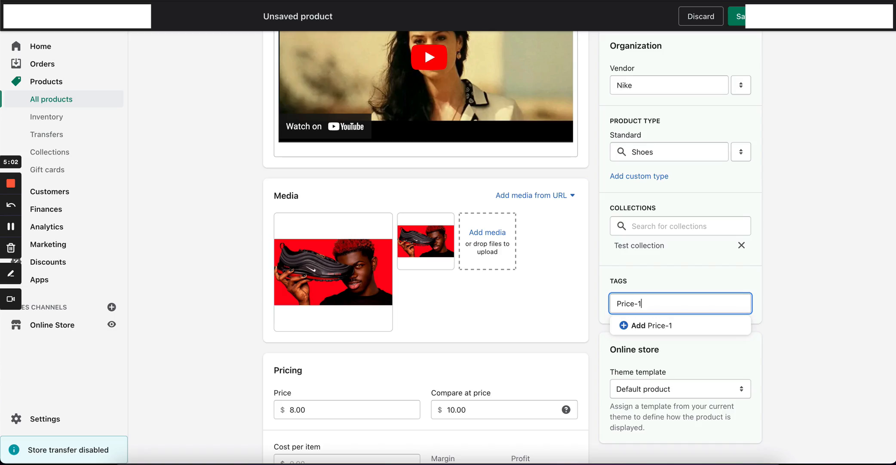
pyautogui.write('000')
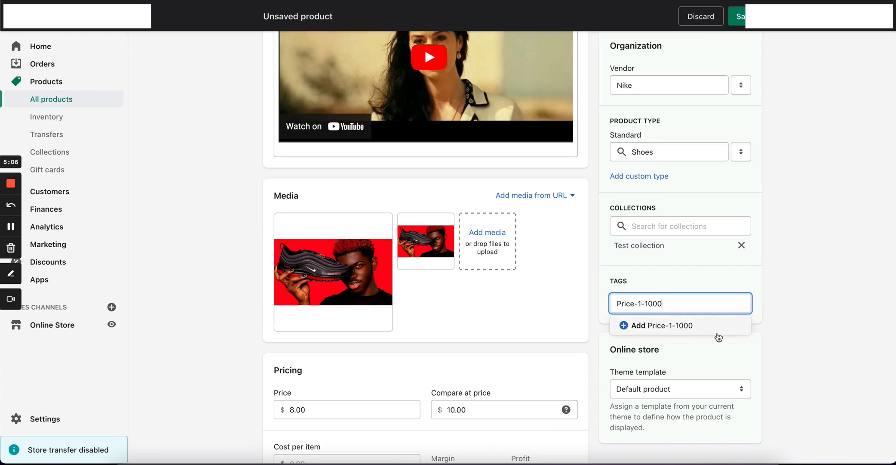
pyautogui.click(636, 325)
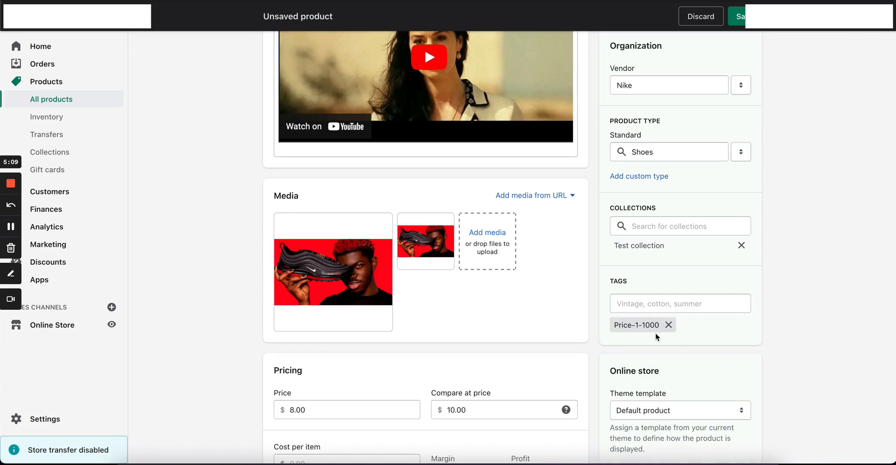
# Step: Add a second product tag, 1-1000
pyautogui.click(656, 306)
pyautogui.write('1')
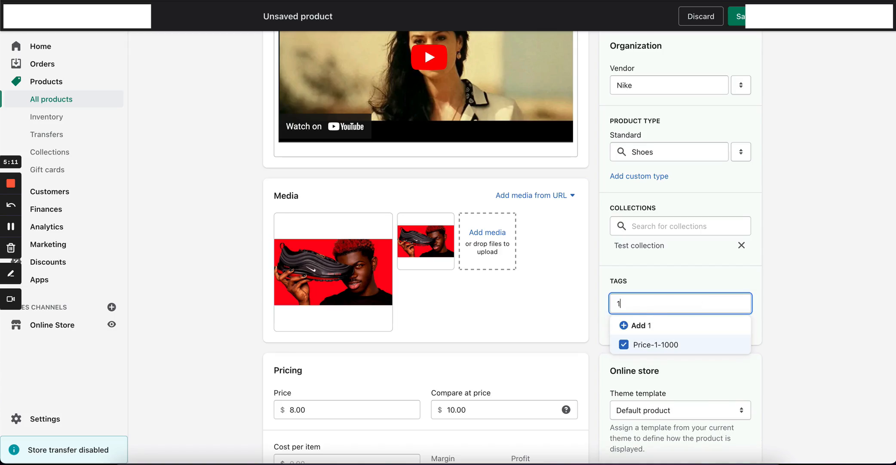
pyautogui.write('-1000')
pyautogui.press('Return')
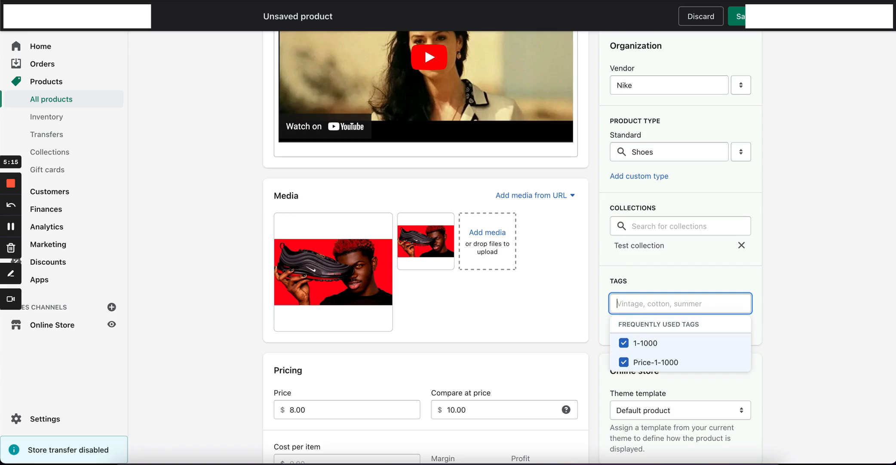
pyautogui.click(775, 335)
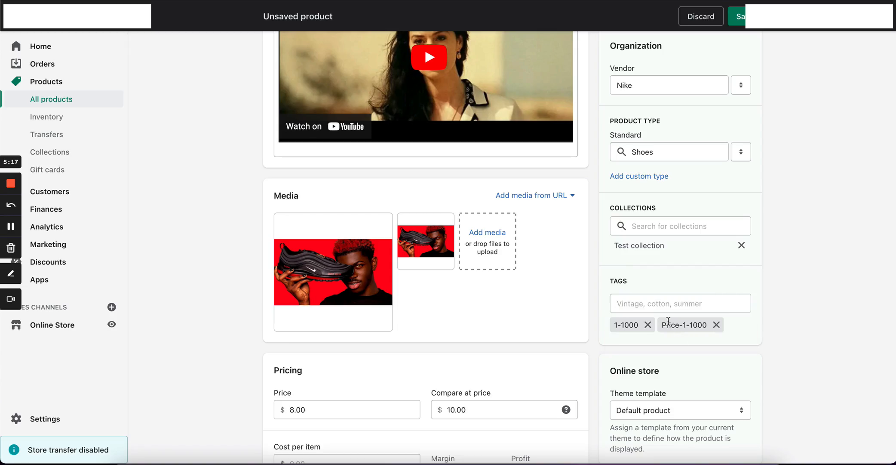
# Step: Check which theme templates are available for the product's online store page
pyautogui.scroll(-2, 703, 333)
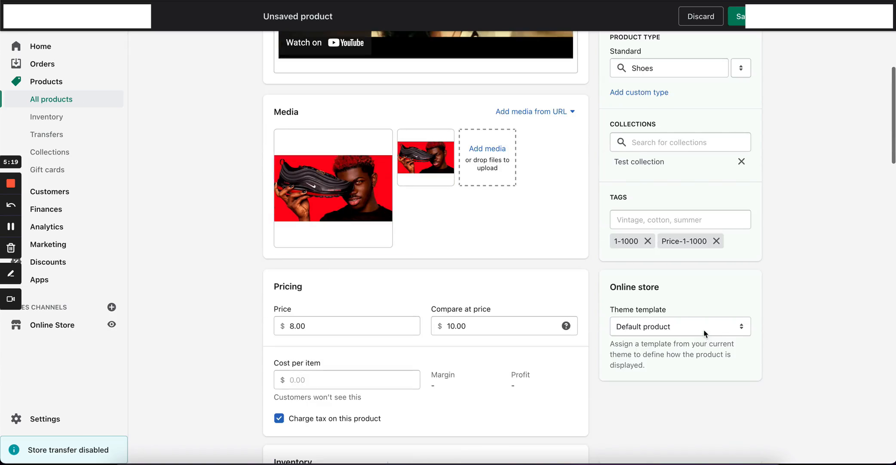
pyautogui.click(704, 332)
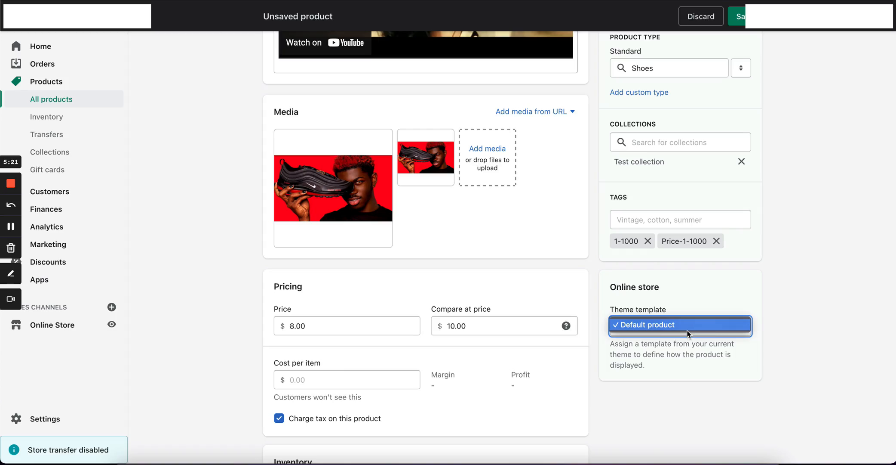
pyautogui.click(697, 308)
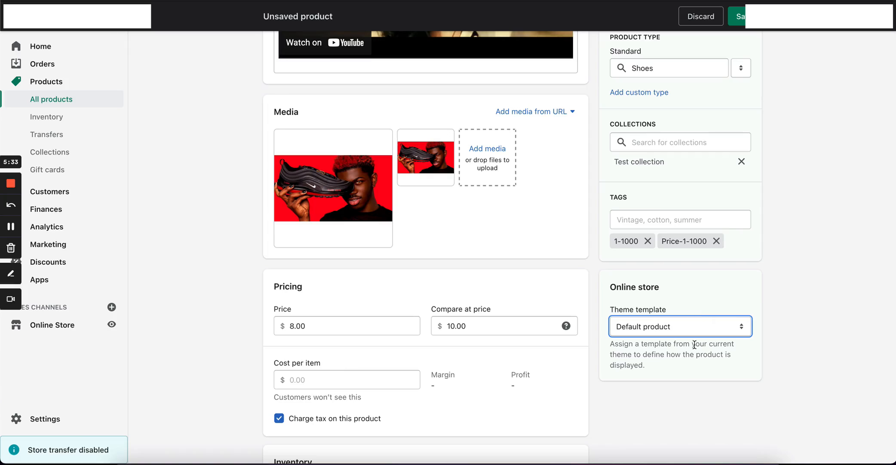
# Step: Save the new product with its Draft status
pyautogui.scroll(5, 694, 344)
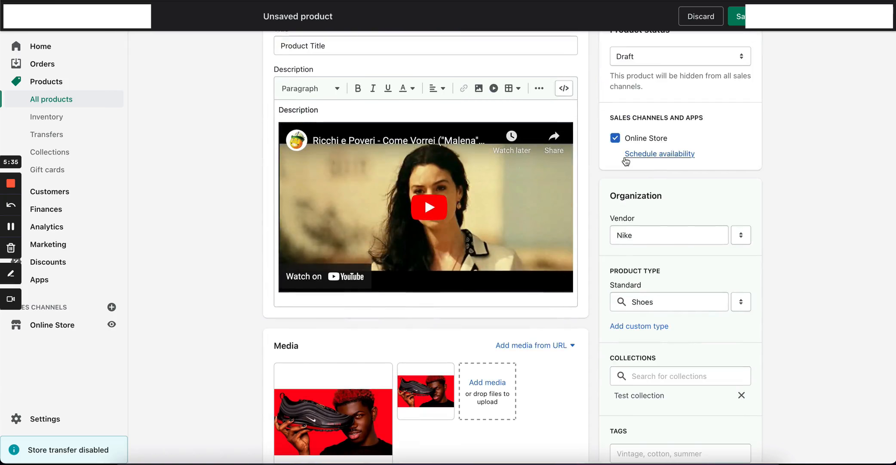
pyautogui.scroll(1, 626, 161)
pyautogui.click(743, 18)
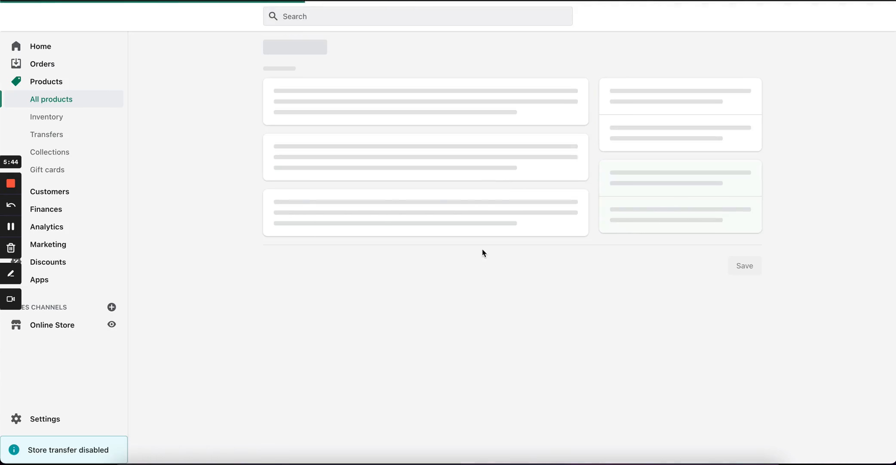
# Step: Assign the first product image to the Small / Black variant
pyautogui.scroll(-15, 483, 250)
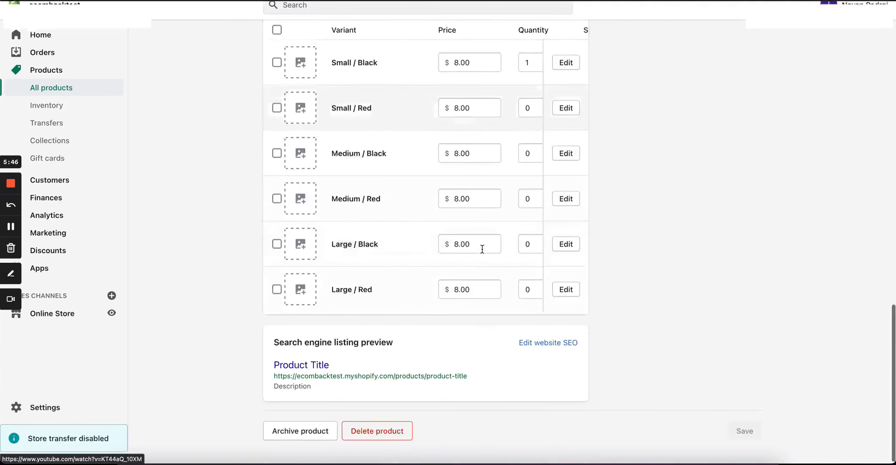
pyautogui.scroll(4, 483, 248)
pyautogui.scroll(-4, 401, 216)
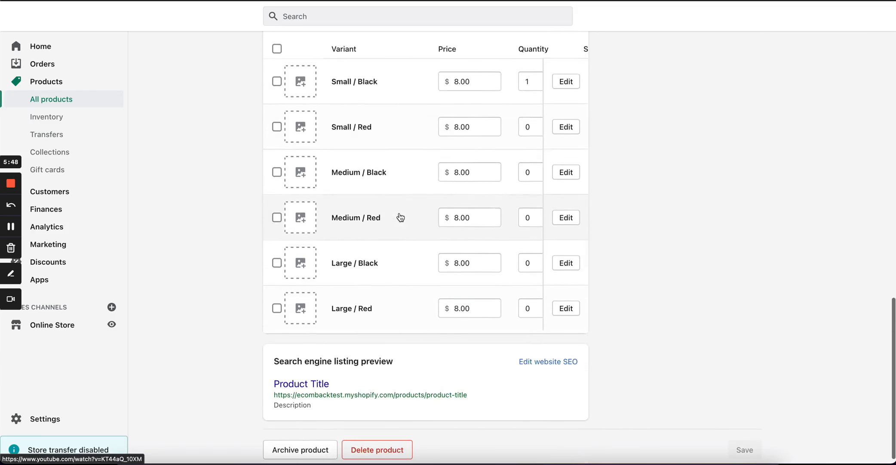
pyautogui.click(302, 86)
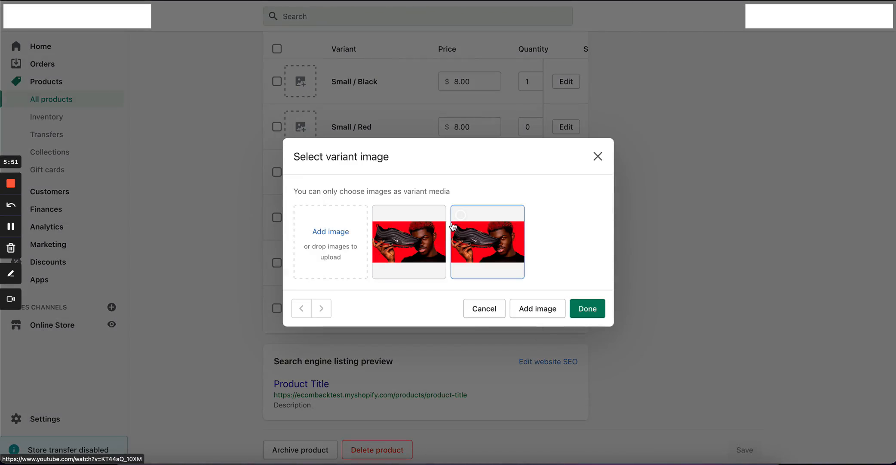
pyautogui.click(430, 252)
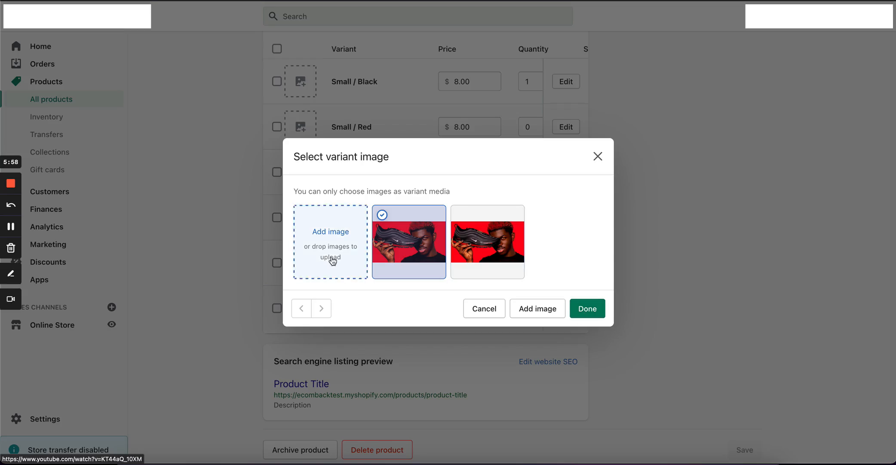
pyautogui.click(587, 308)
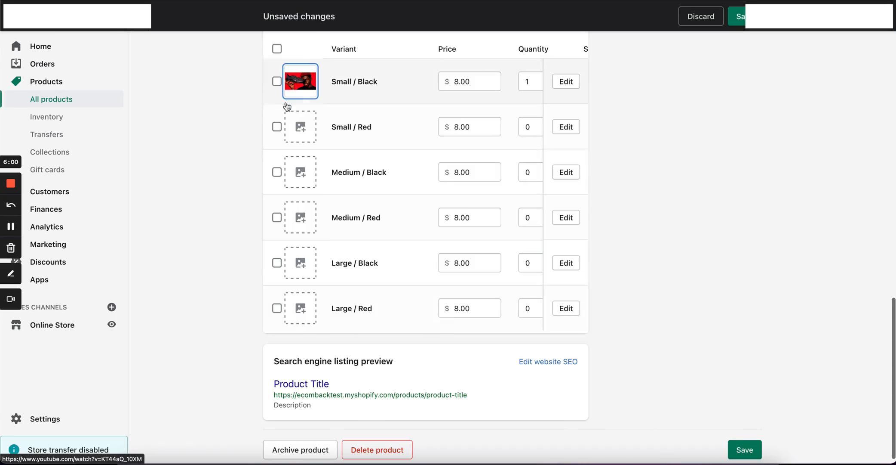
# Step: Assign the second product image to the Small / Red variant
pyautogui.click(302, 135)
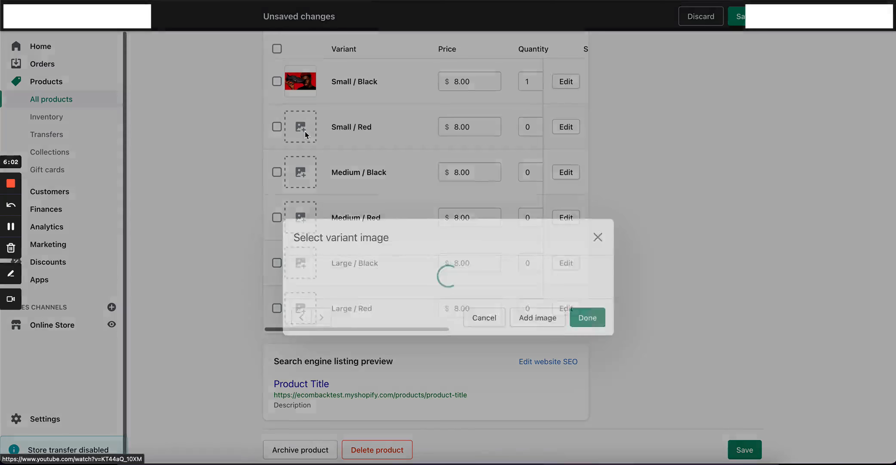
pyautogui.click(484, 239)
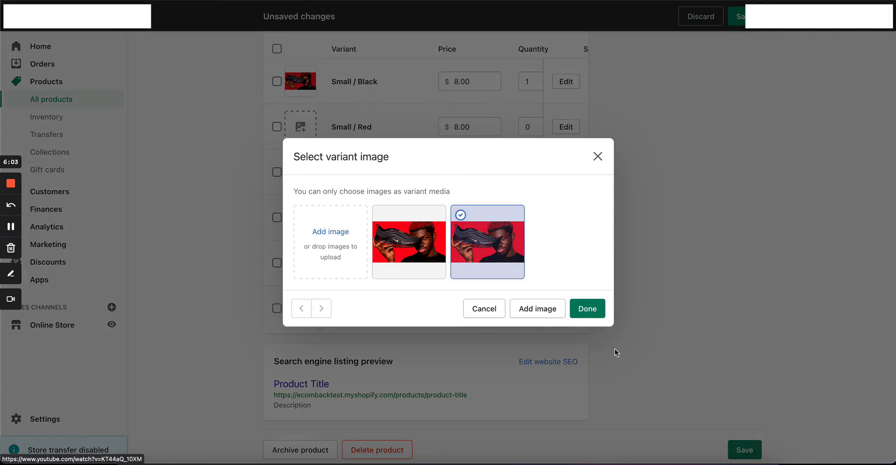
pyautogui.click(588, 308)
# Step: Open the website SEO fields of the search engine listing and select the page title text
pyautogui.scroll(-1, 588, 317)
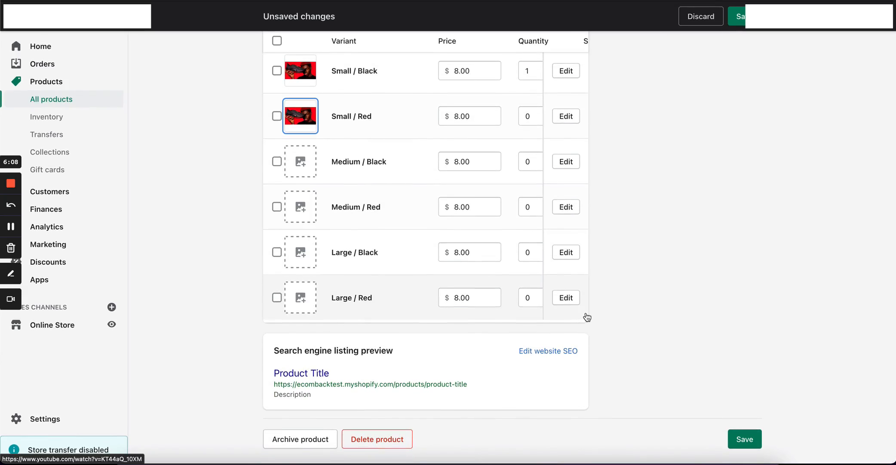
pyautogui.click(548, 351)
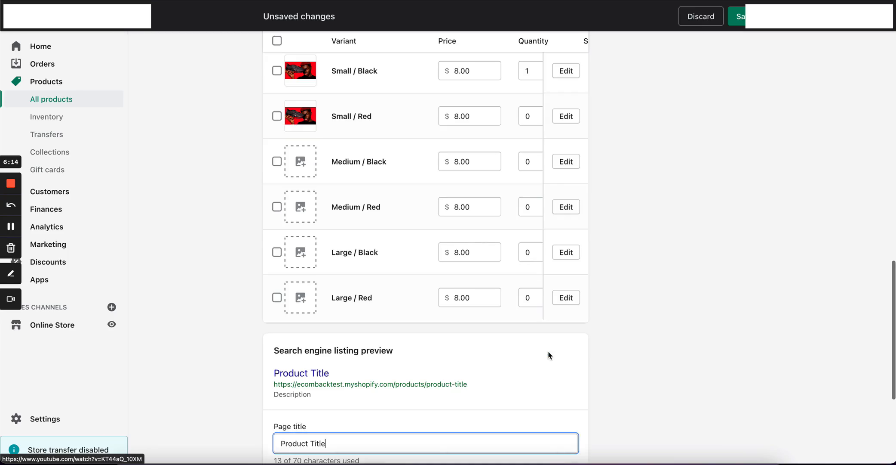
pyautogui.scroll(-3, 597, 377)
pyautogui.scroll(-1, 598, 378)
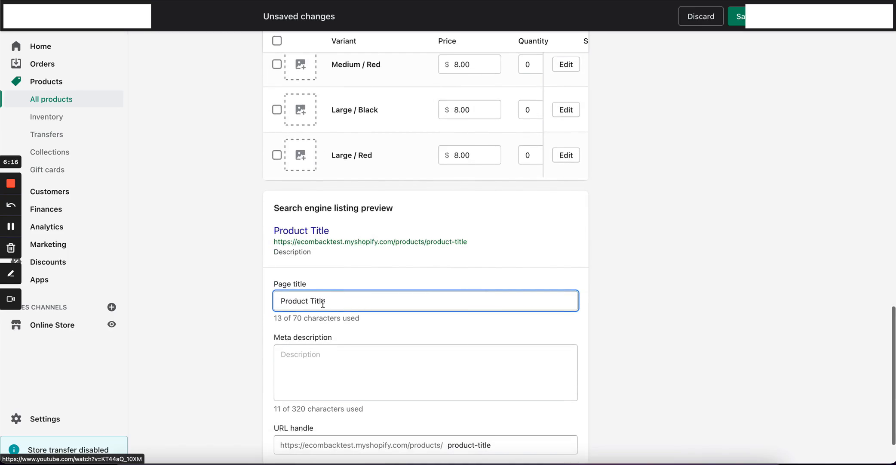
pyautogui.moveTo(326, 300); pyautogui.dragTo(174, 295)
pyautogui.scroll(-1, 326, 362)
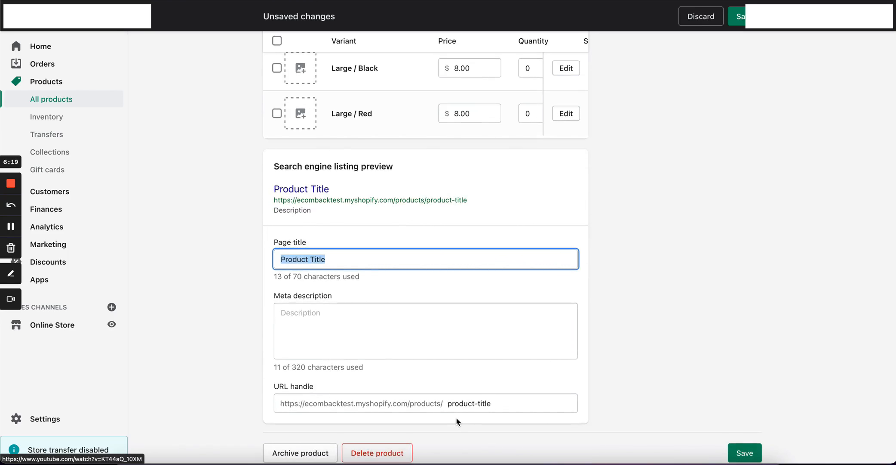
# Step: Save the pending variant image changes, and change the product status to Active with a second save
pyautogui.click(746, 454)
pyautogui.scroll(7, 683, 331)
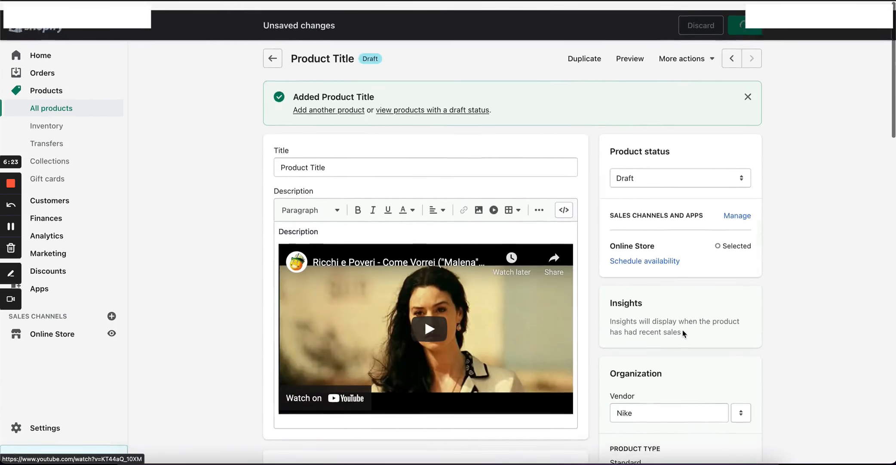
pyautogui.click(658, 169)
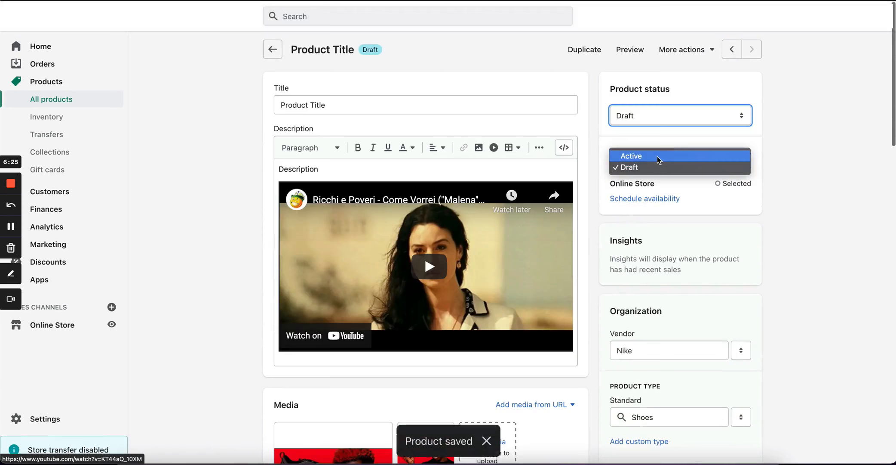
pyautogui.click(657, 157)
pyautogui.click(742, 22)
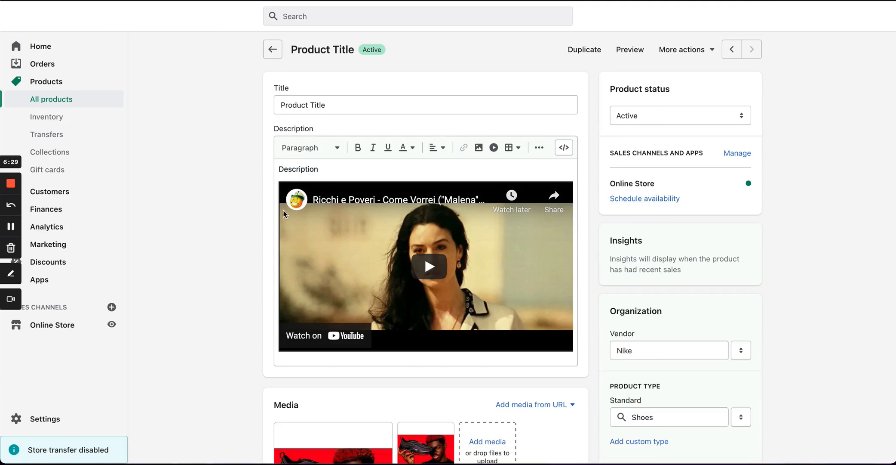
# Step: Switch to the online store's catalog, reload it and open the page of the Product Title item
pyautogui.scroll(-15, 248, 212)
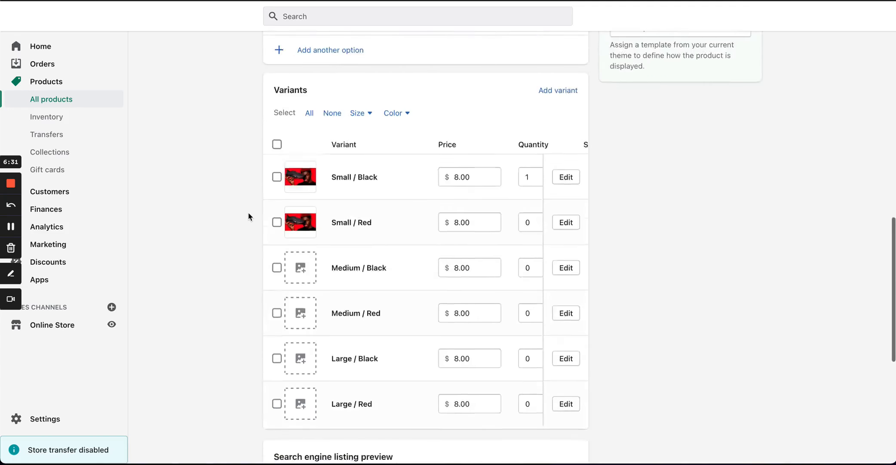
pyautogui.scroll(15, 248, 212)
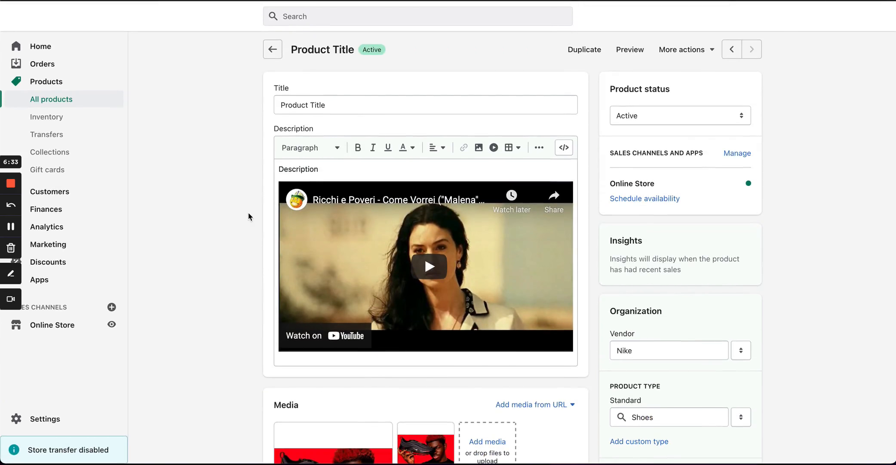
pyautogui.hotkey('ctrl', 'Tab')
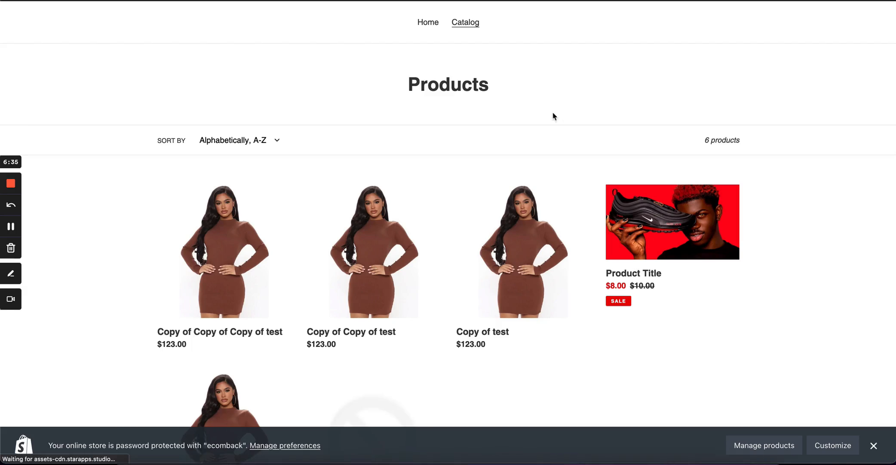
pyautogui.scroll(-1, 723, 120)
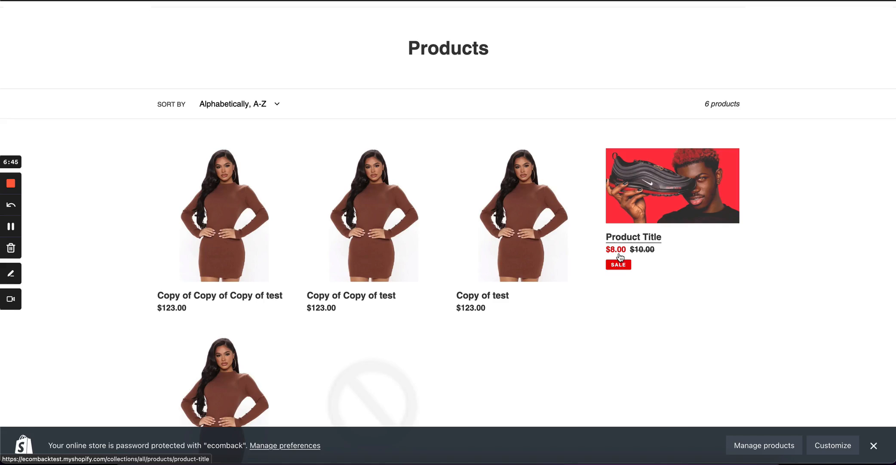
pyautogui.press('super+r')
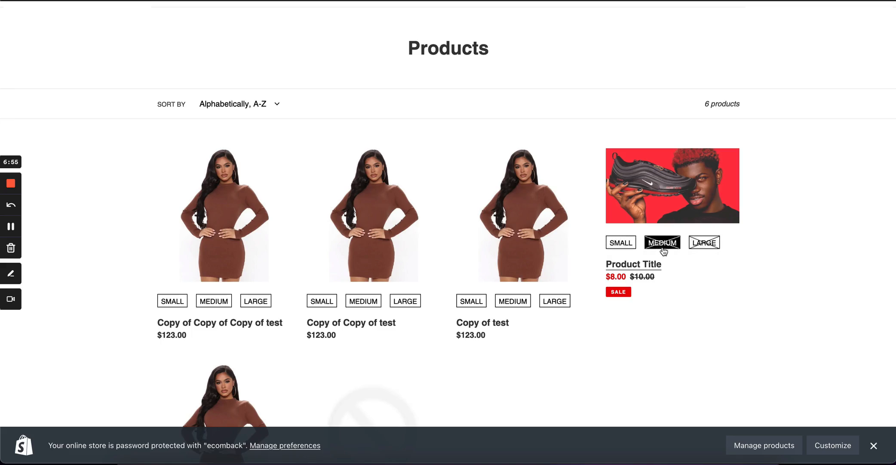
pyautogui.click(669, 208)
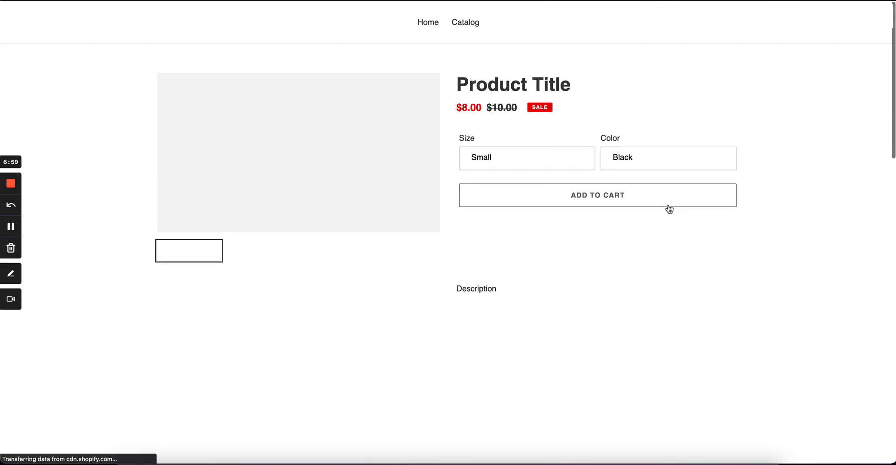
# Step: Examine the storefront product page from description, video and reviews to the size and color options, viewing both product image thumbnails
pyautogui.scroll(-4, 656, 209)
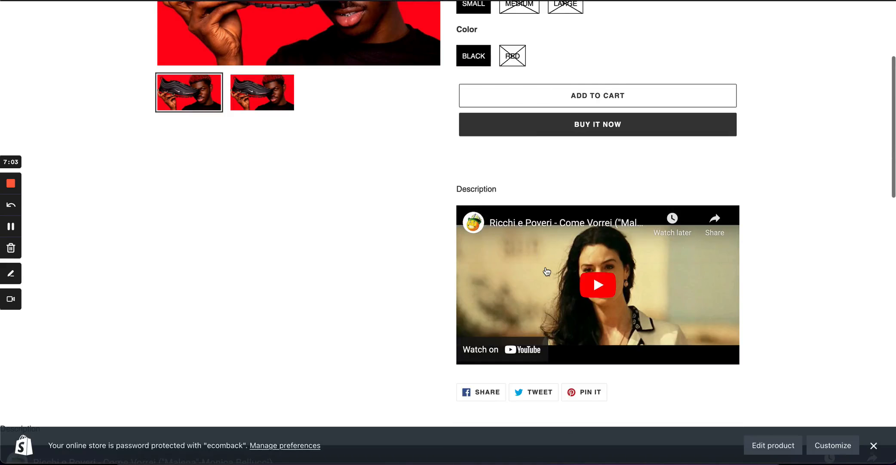
pyautogui.scroll(-10, 547, 271)
pyautogui.scroll(3, 547, 270)
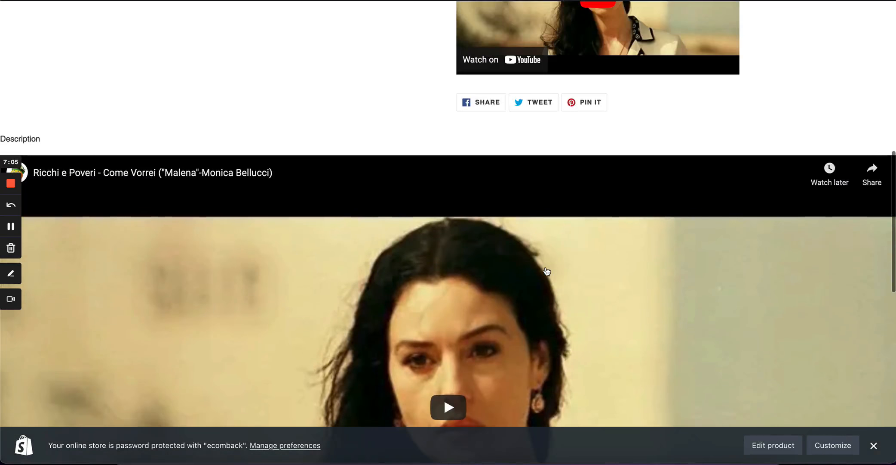
pyautogui.scroll(-12, 546, 271)
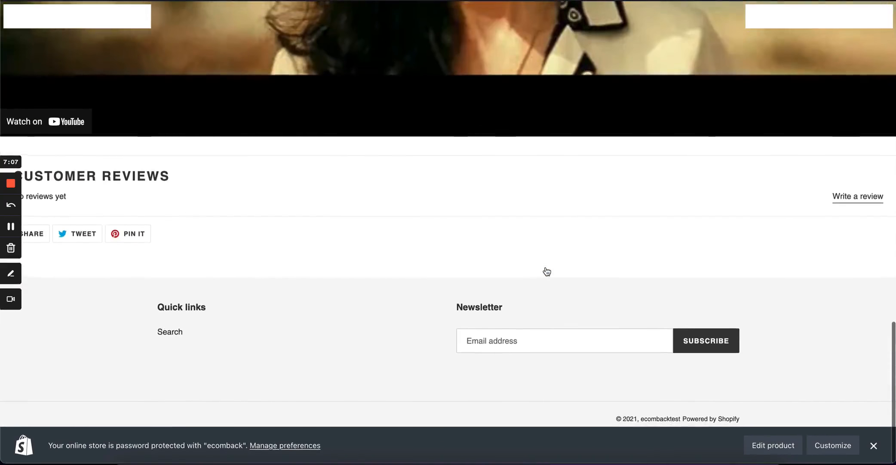
pyautogui.scroll(13, 547, 270)
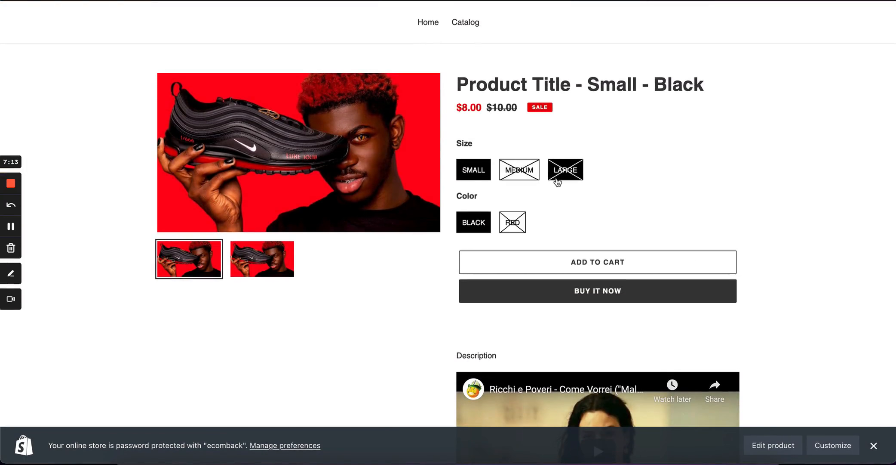
pyautogui.click(273, 266)
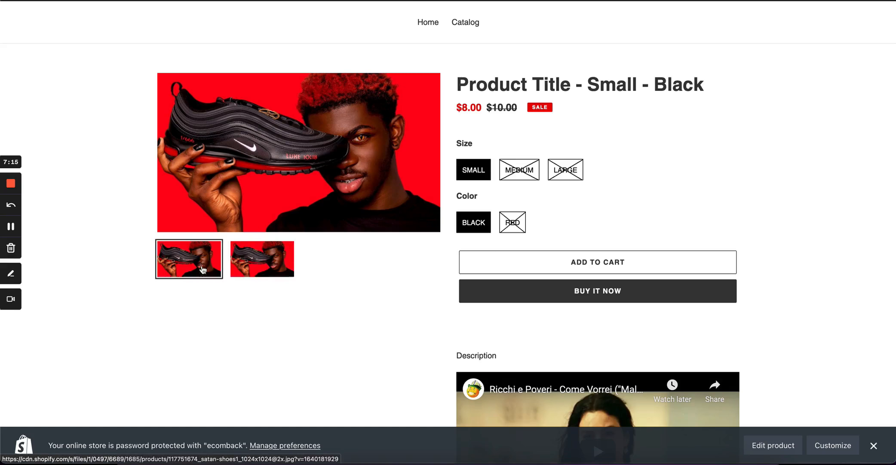
pyautogui.click(189, 258)
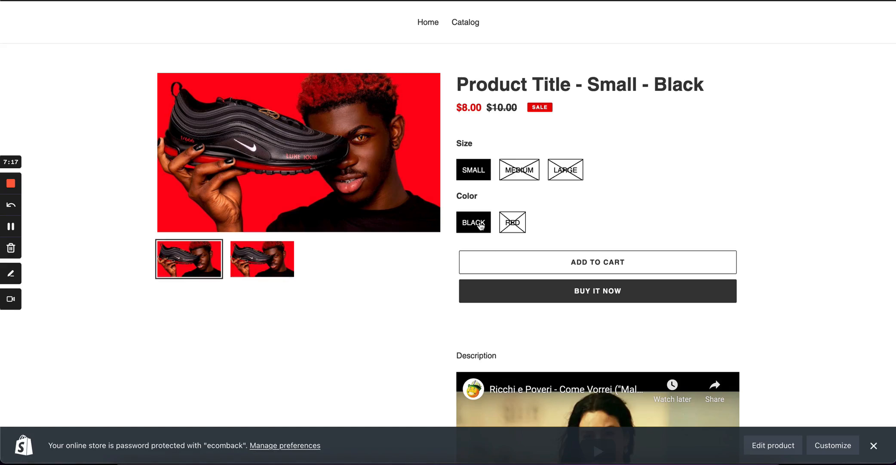
pyautogui.scroll(-1, 619, 223)
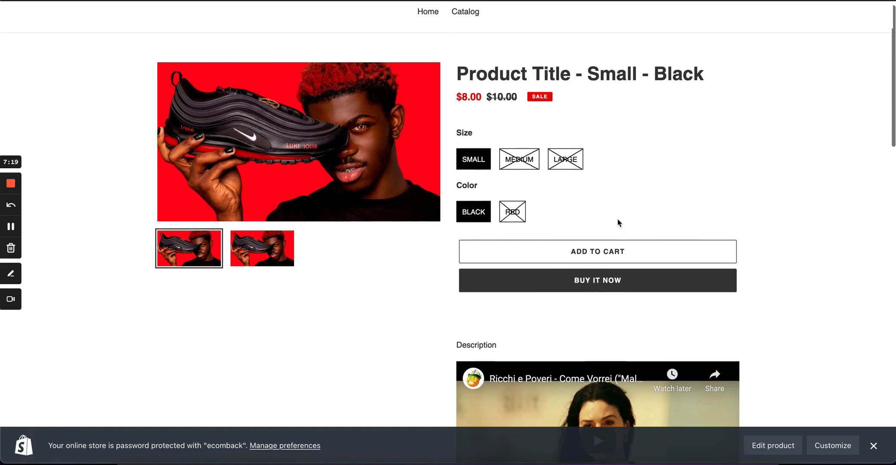